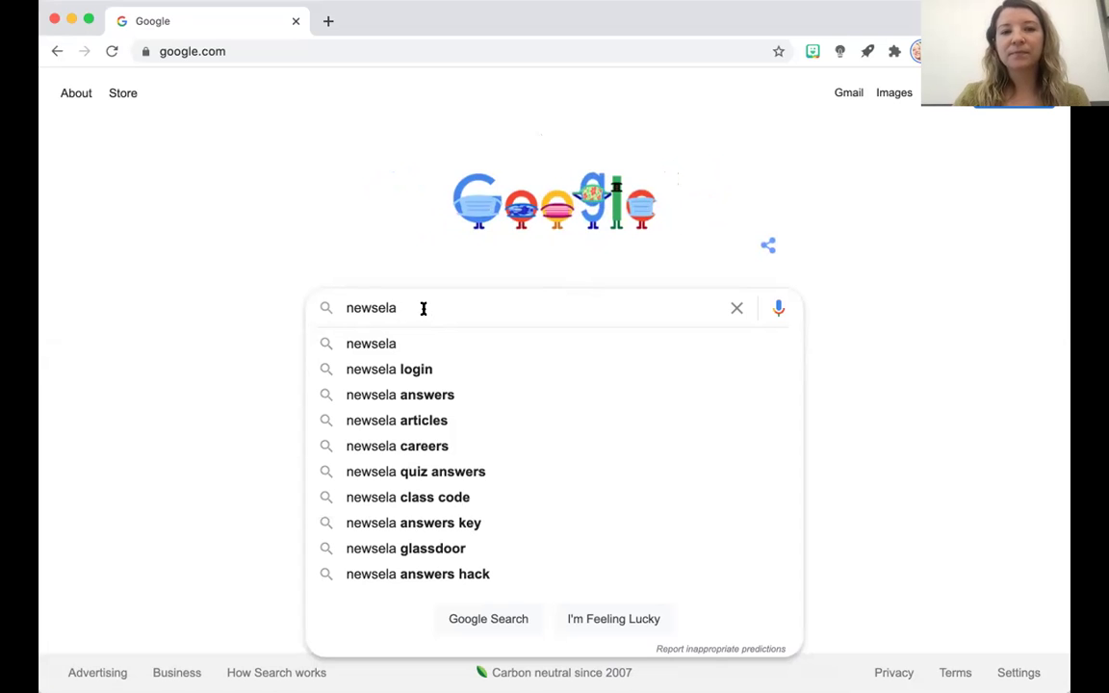
Search Google for 'newsela' and open the 'Newsela: Online Education Platform for Content, K-12' result.
key("Return")
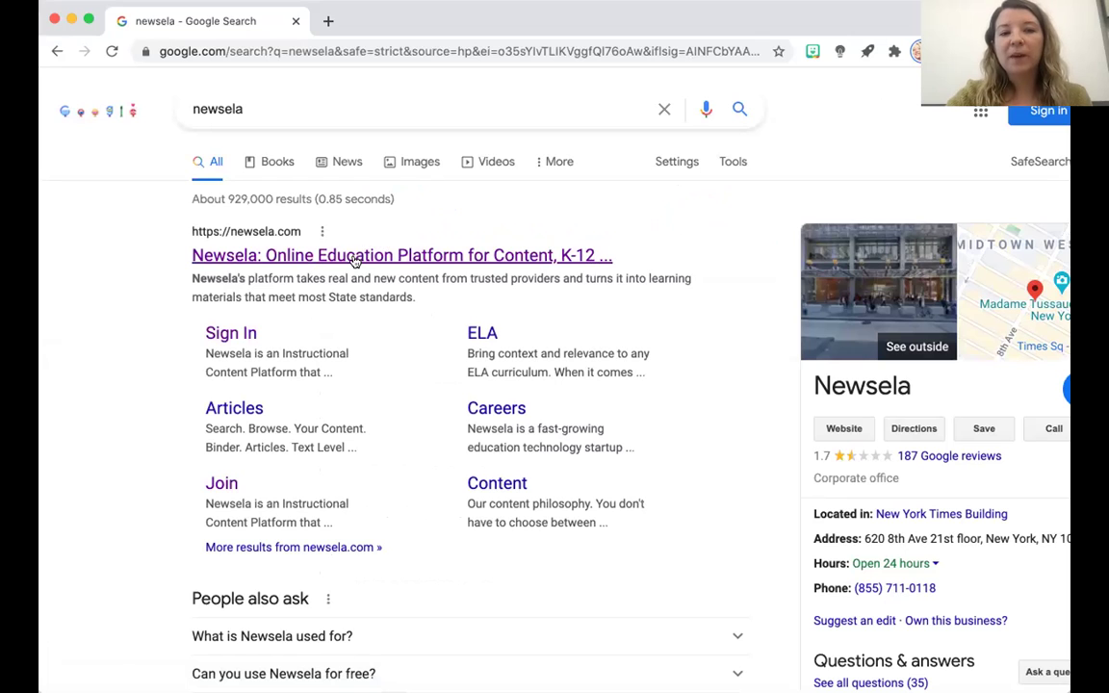
left_click(354, 256)
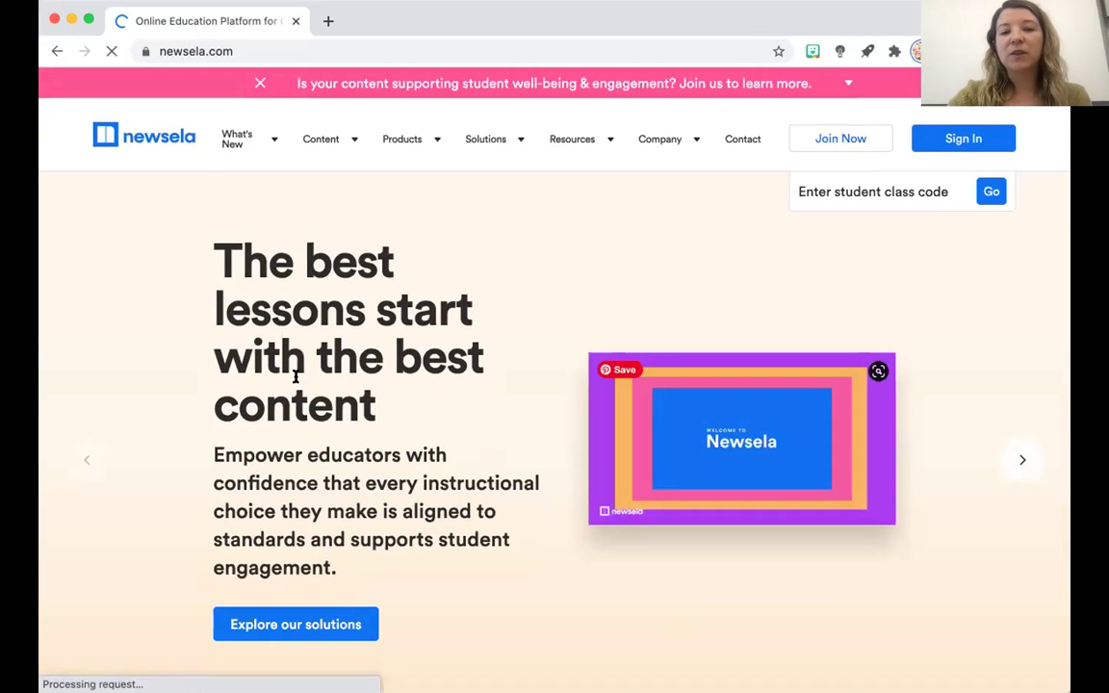
left_click(328, 20)
left_click(442, 48)
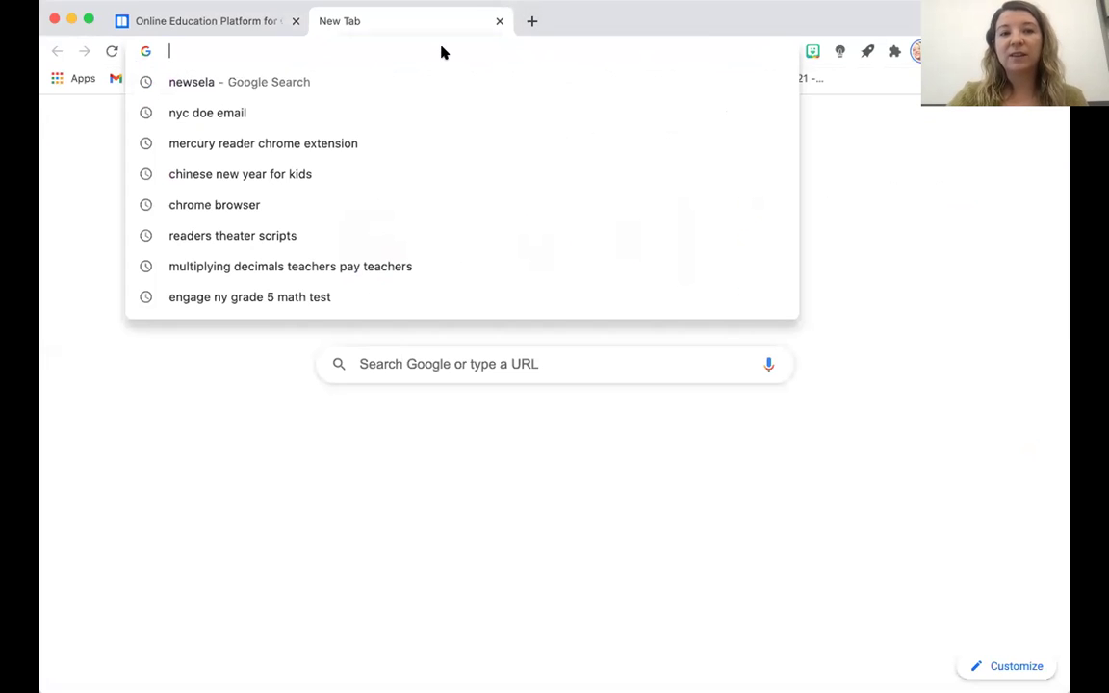
type("ne")
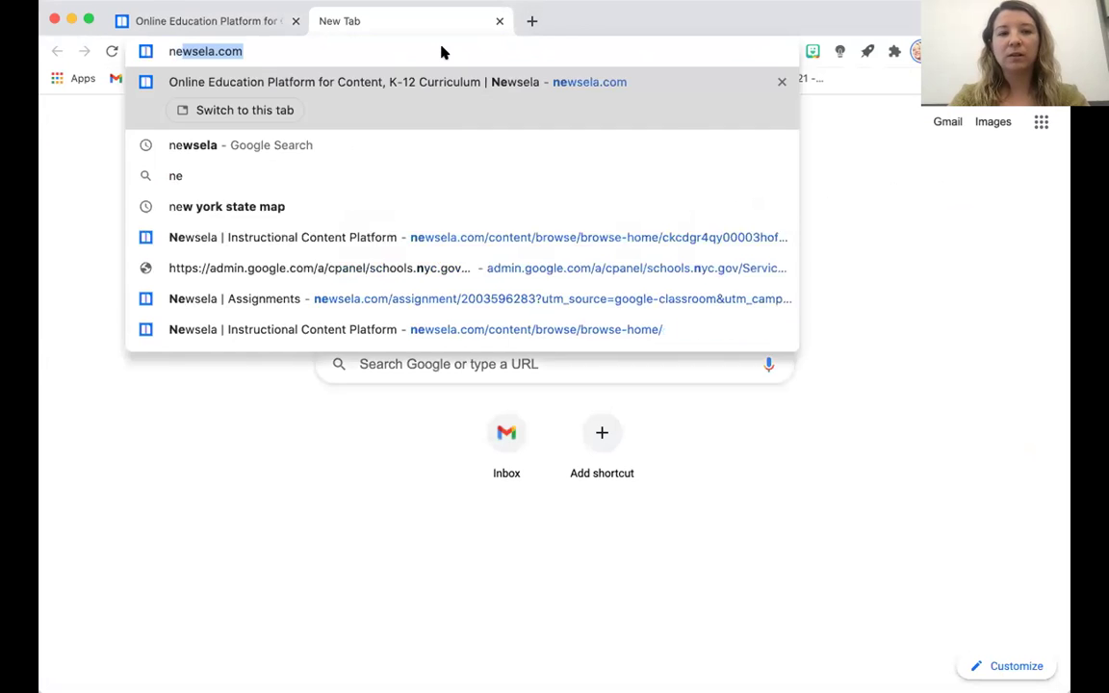
type("wsela.com")
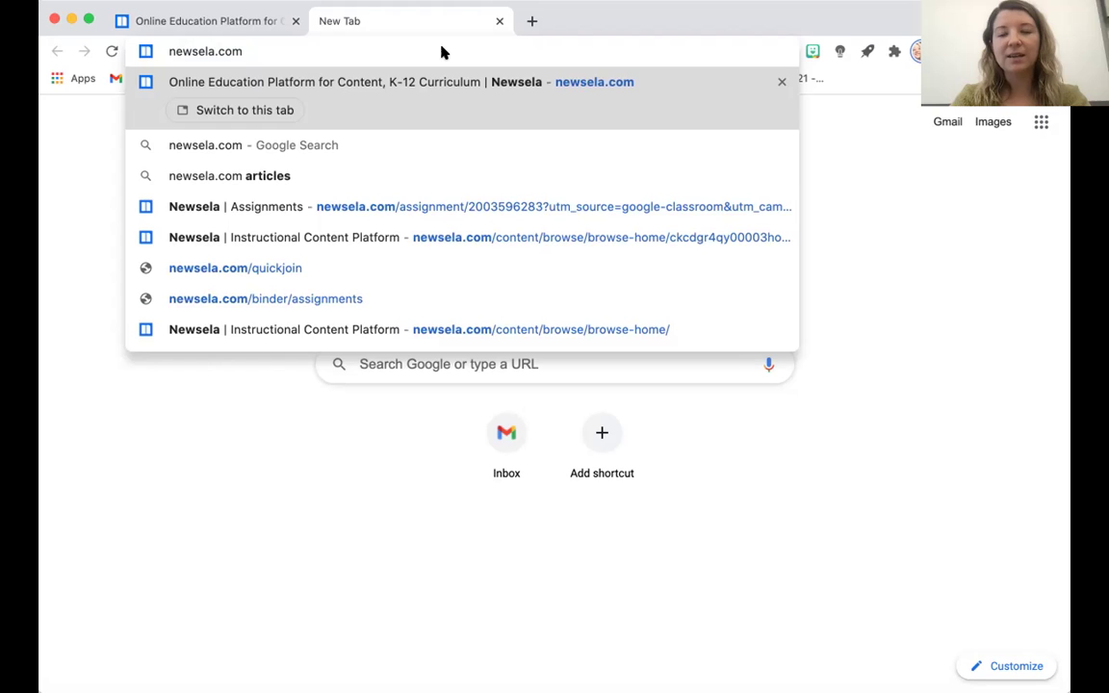
key("Return")
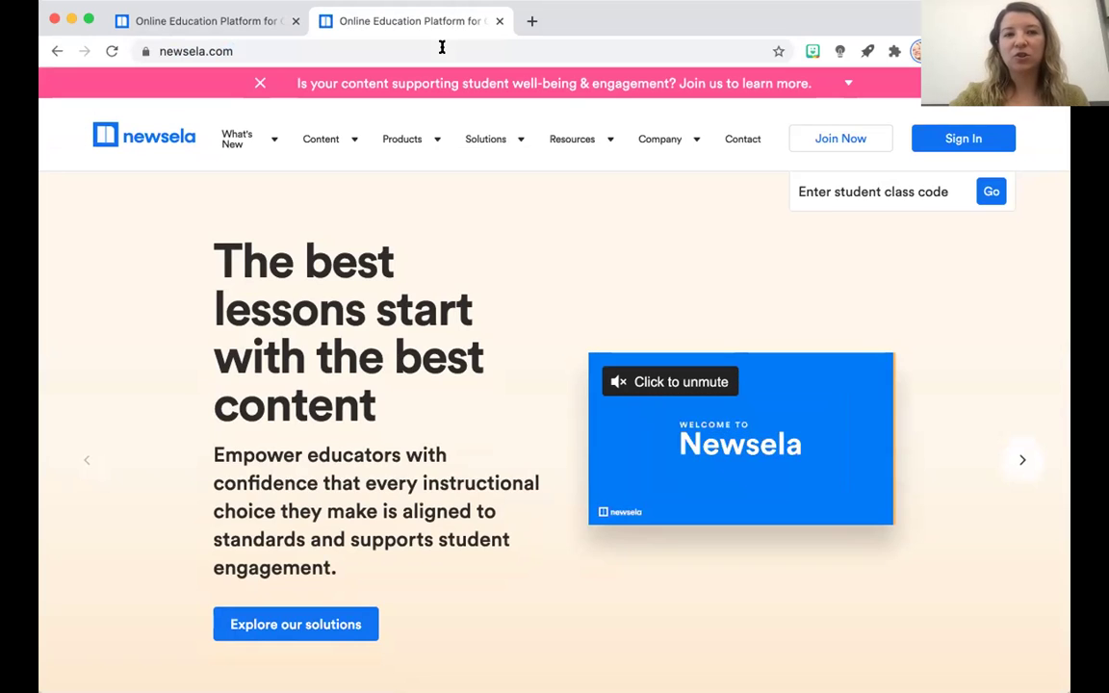
left_click(500, 21)
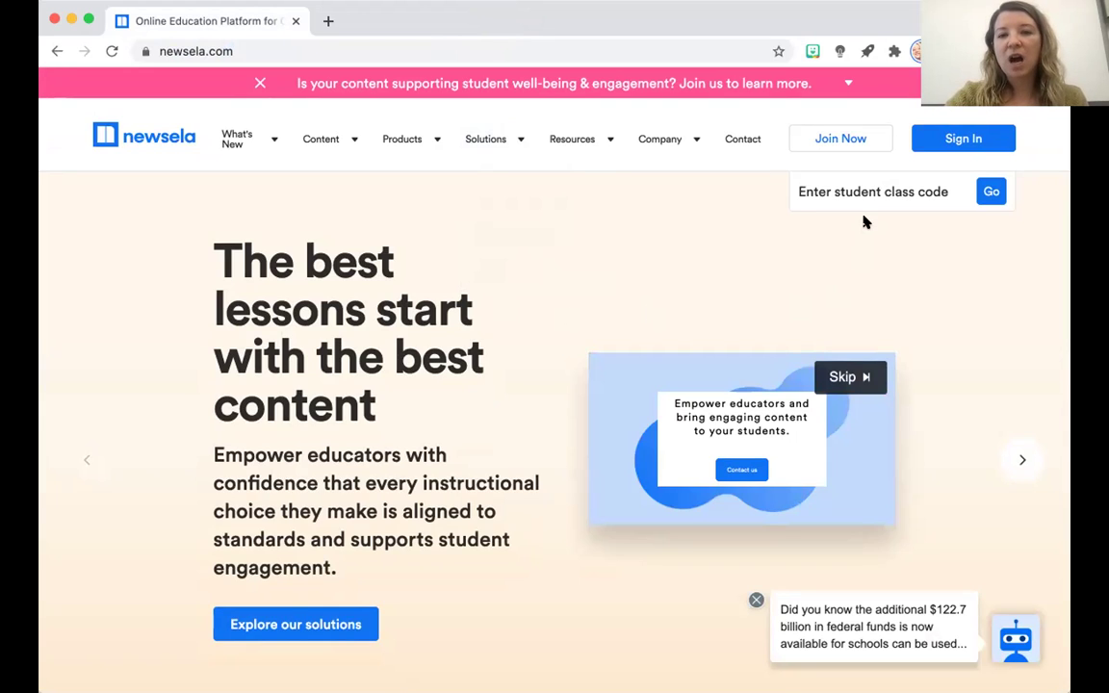
Start a new Newsela account via Join Now and choose the Student role.
left_click(844, 146)
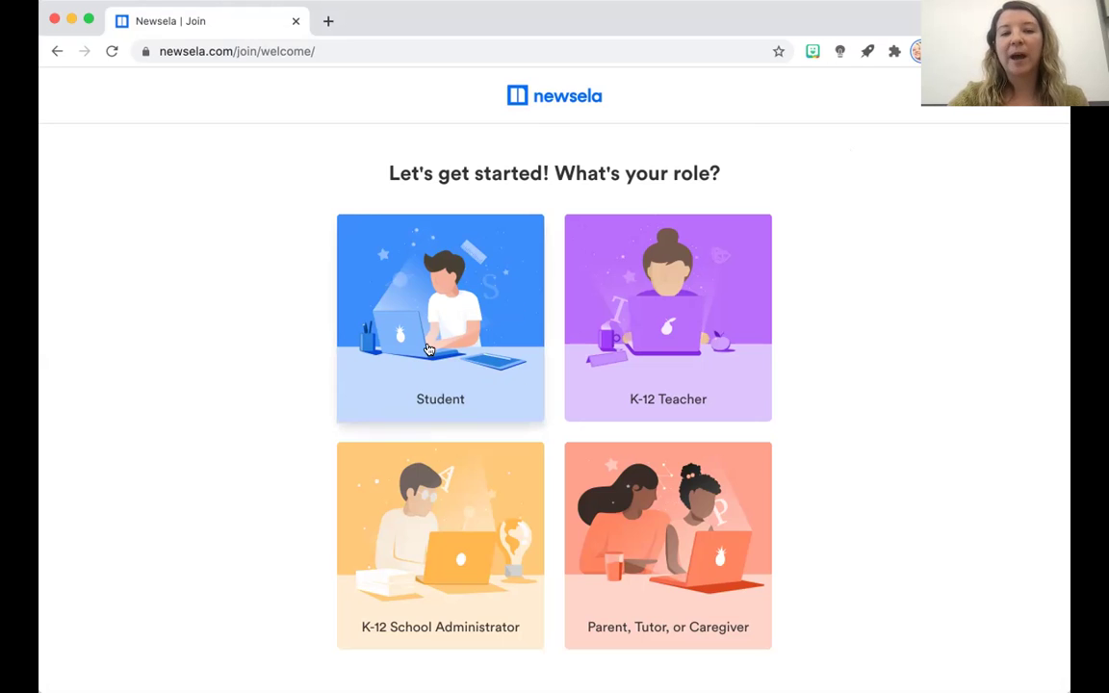
left_click(479, 399)
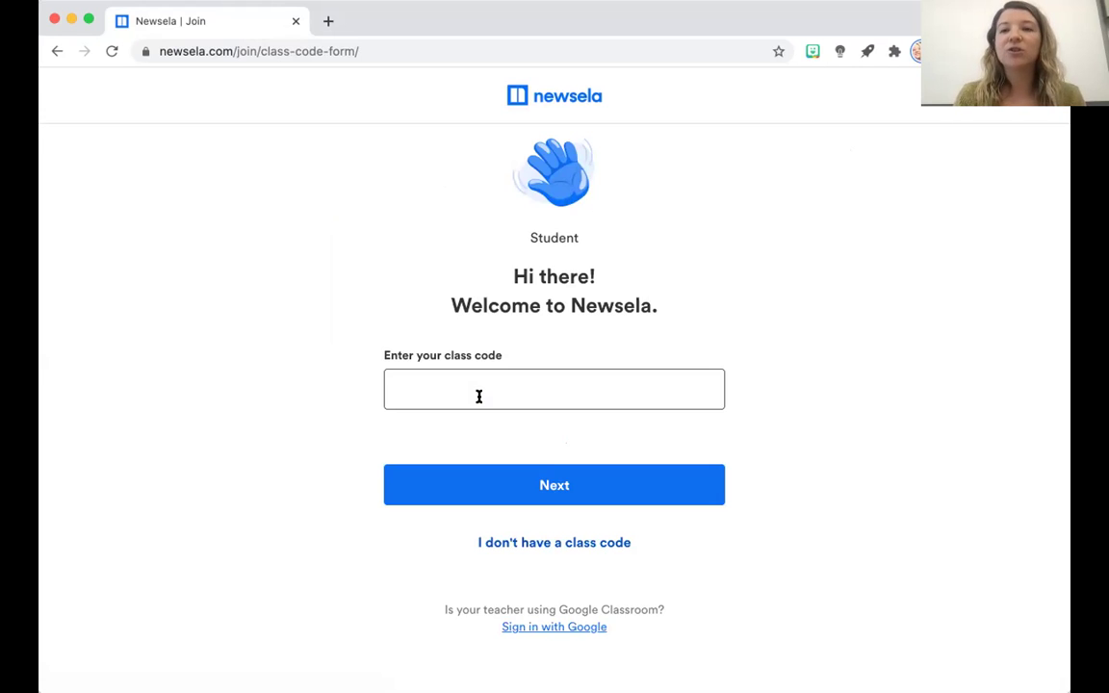
Paste the class code into the 'Enter your class code' field and select it.
left_click(479, 395)
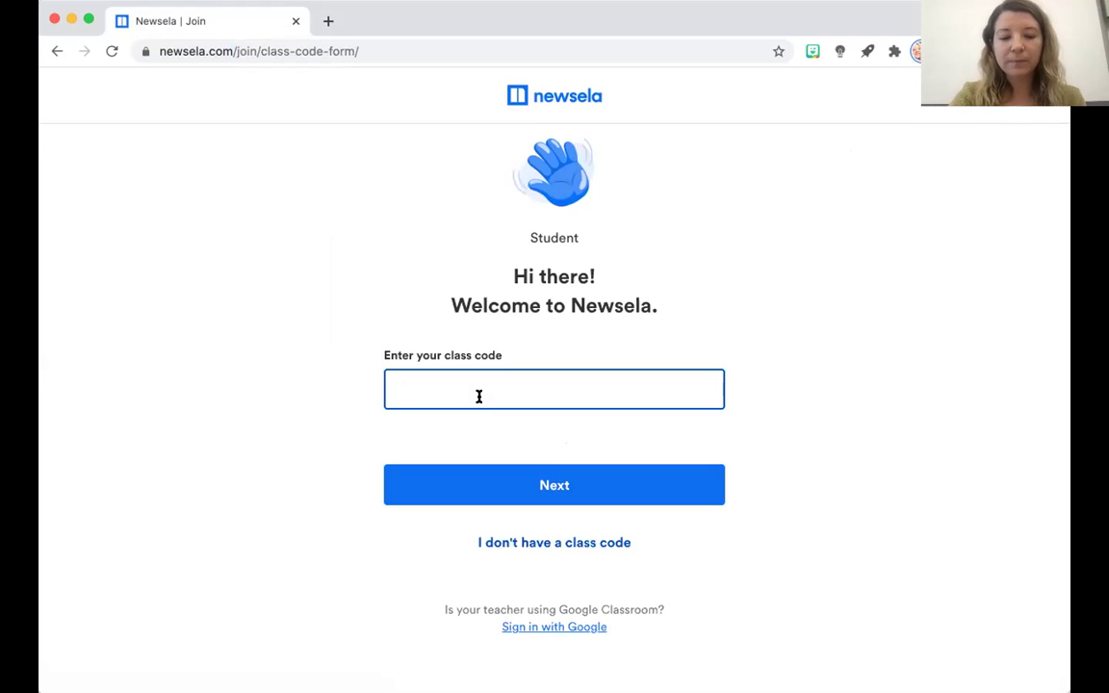
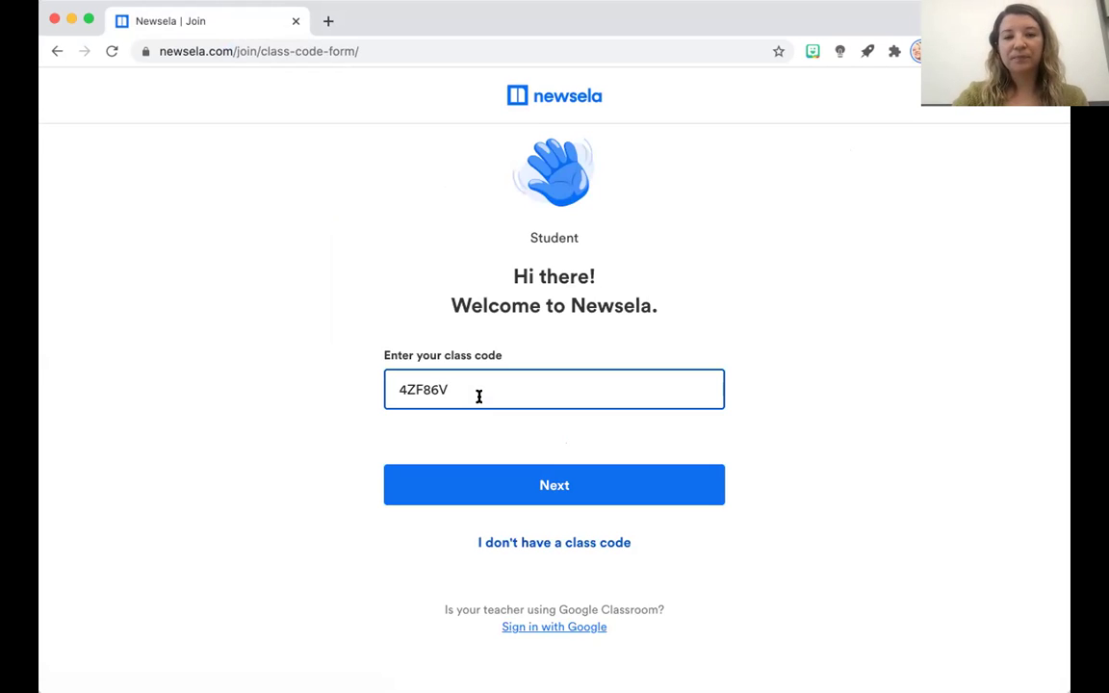
double_click(415, 389)
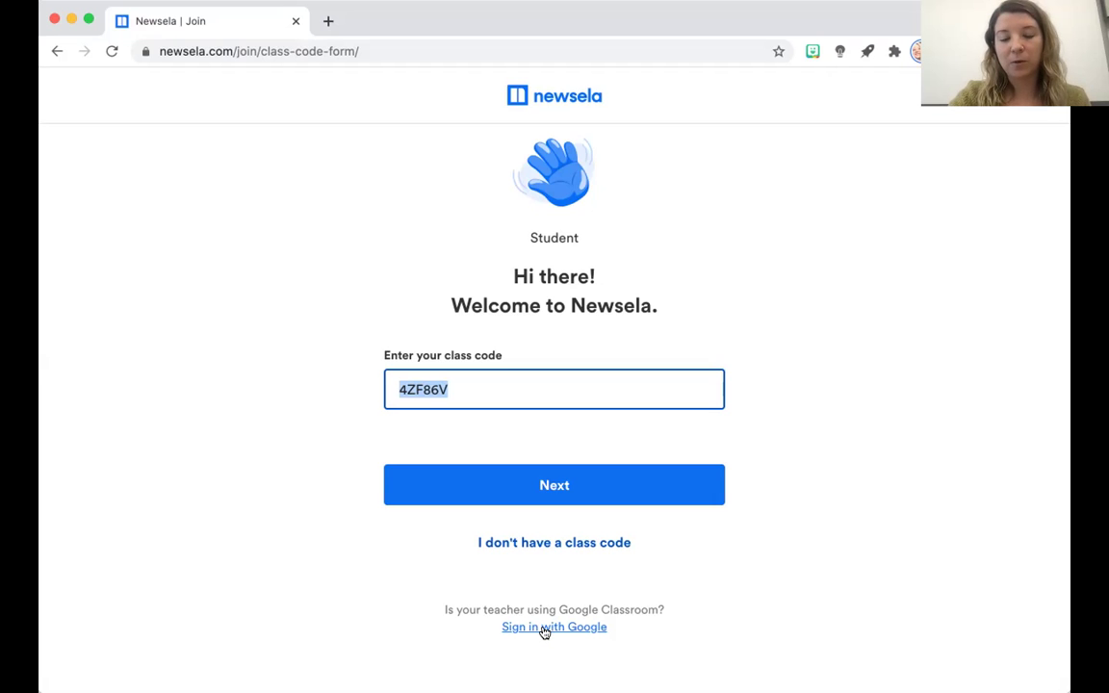
left_click(545, 627)
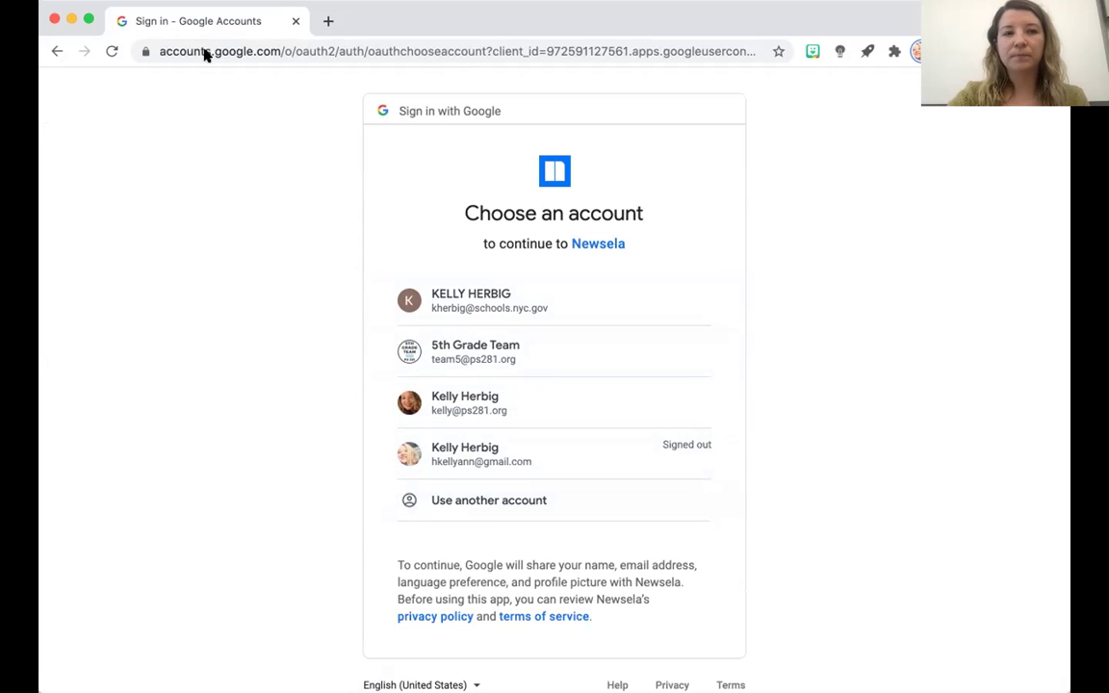
left_click(56, 50)
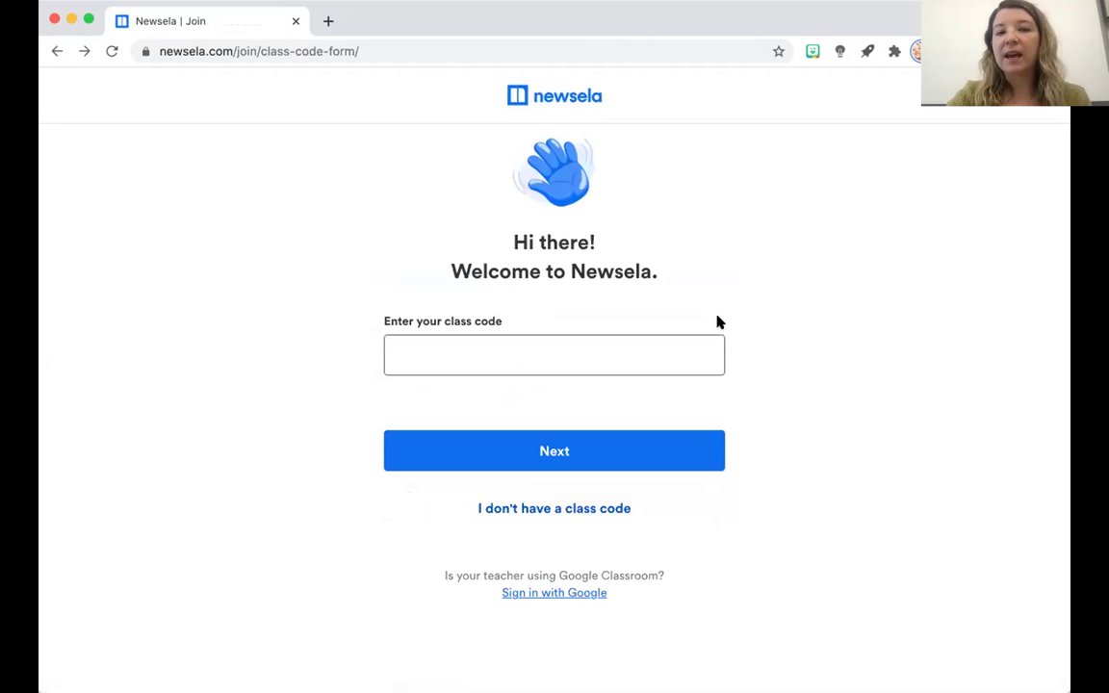
Fill in the saved class code from autofill and continue to the 'Let's sign you up' page.
left_click(522, 354)
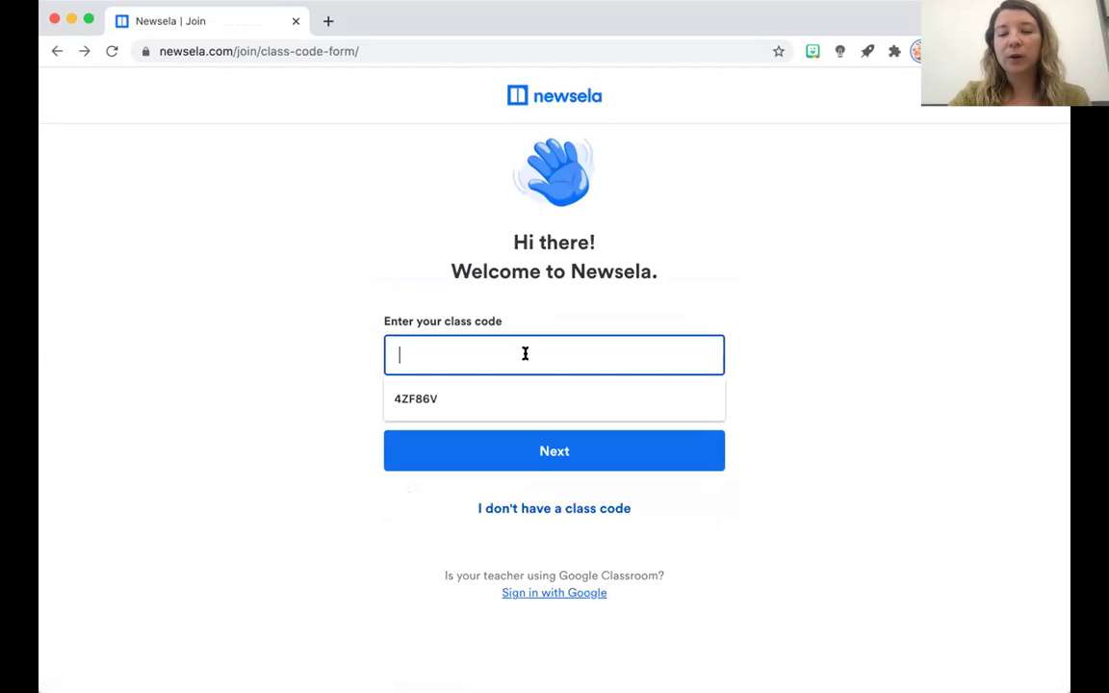
left_click(505, 395)
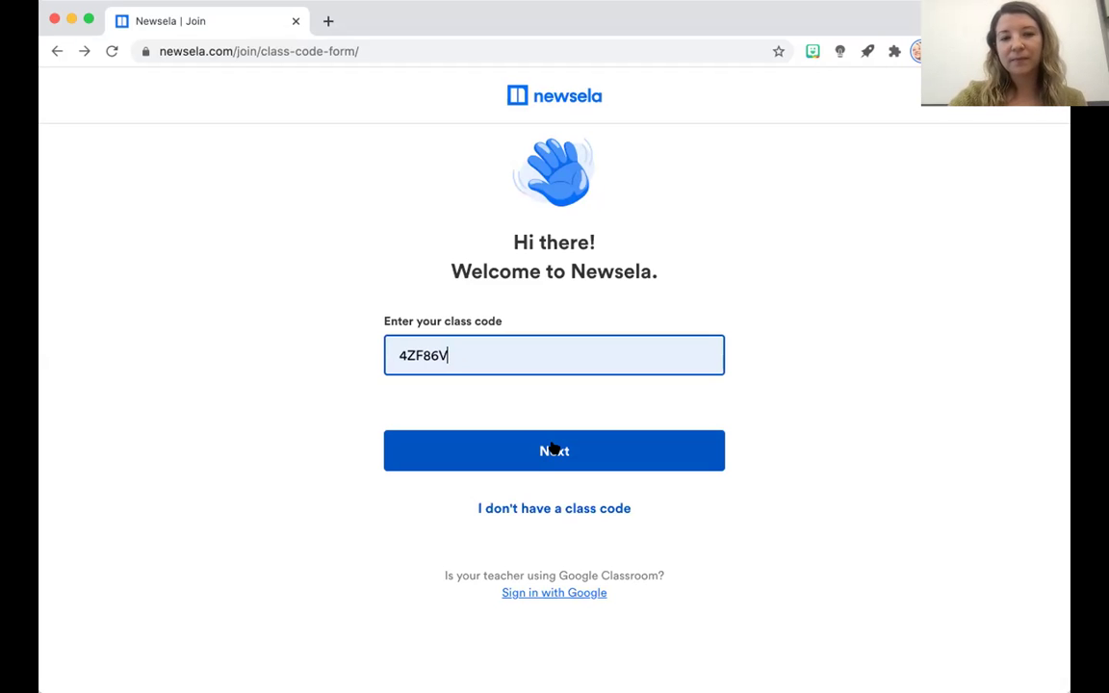
left_click(553, 450)
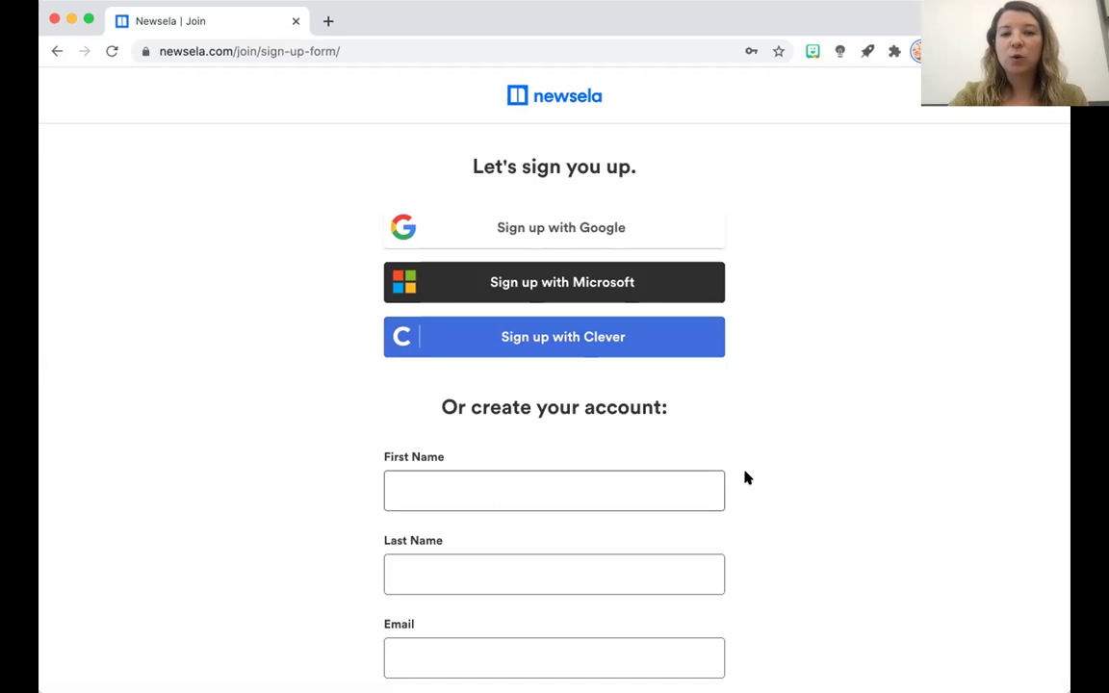
Look over the sign-up options, then go back to the Sign In page with autofilled credentials.
scroll(745, 476, "up", 1)
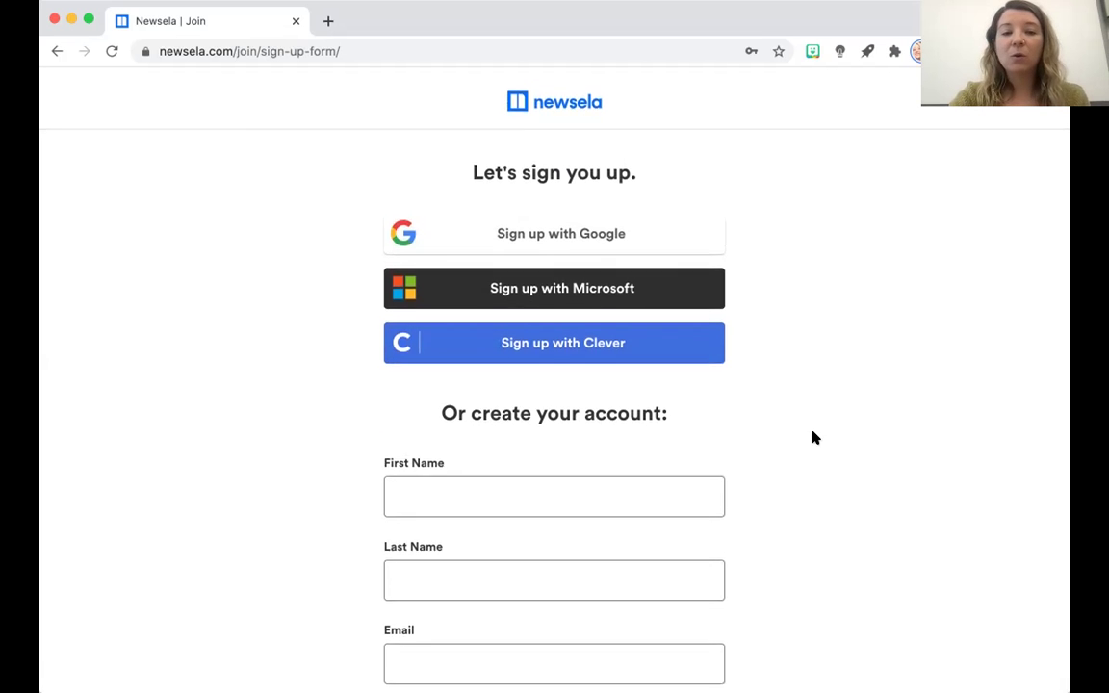
scroll(812, 438, "down", 3)
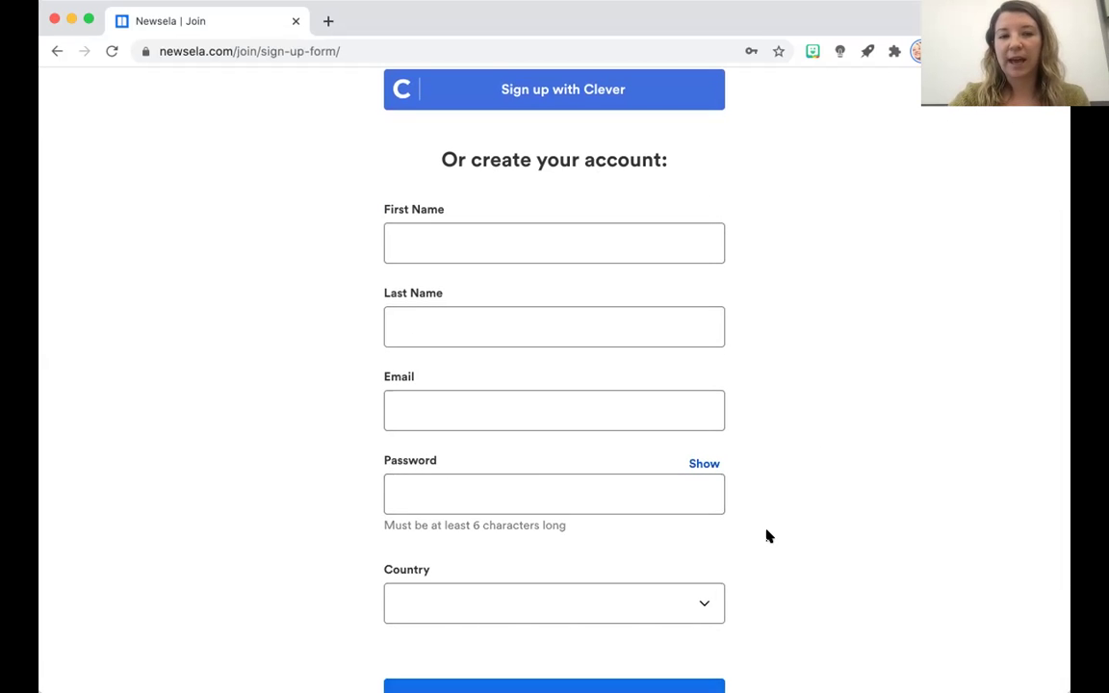
scroll(768, 536, "up", 3)
scroll(768, 536, "up", 1)
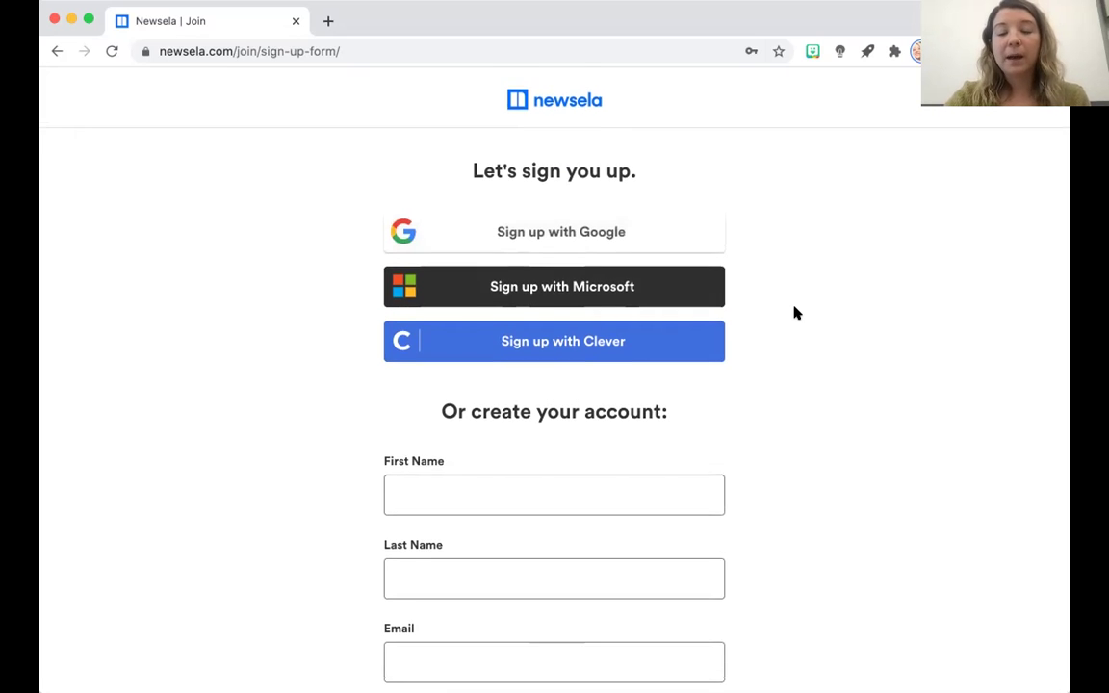
scroll(795, 312, "down", 3)
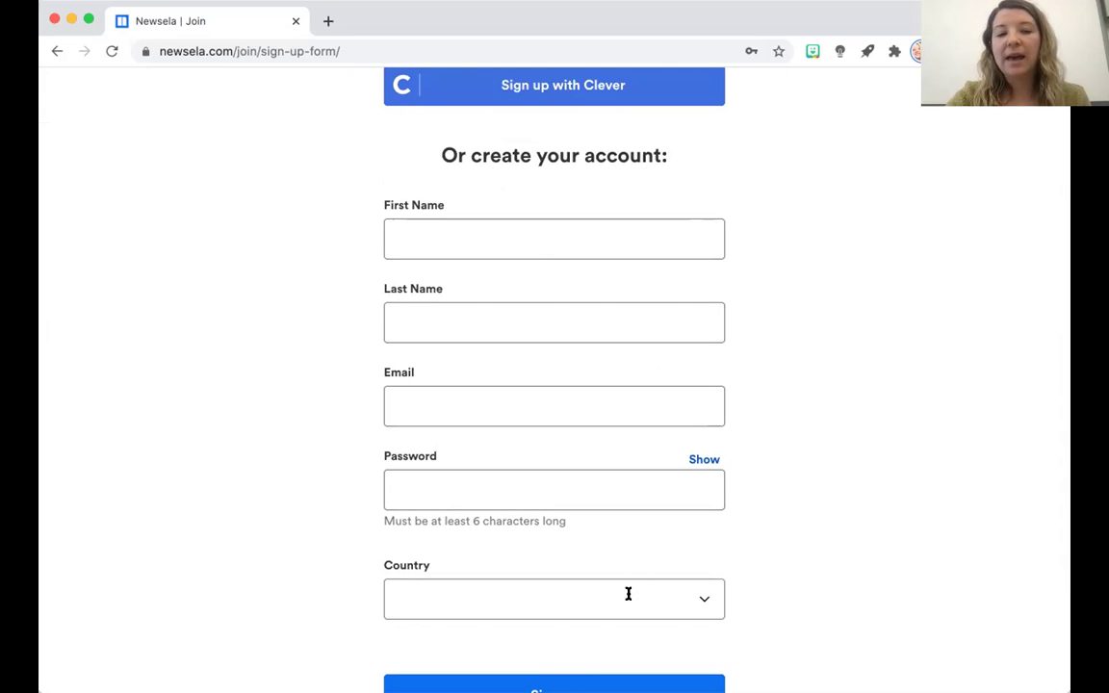
scroll(627, 594, "up", 1)
scroll(626, 594, "down", 3)
scroll(628, 594, "down", 1)
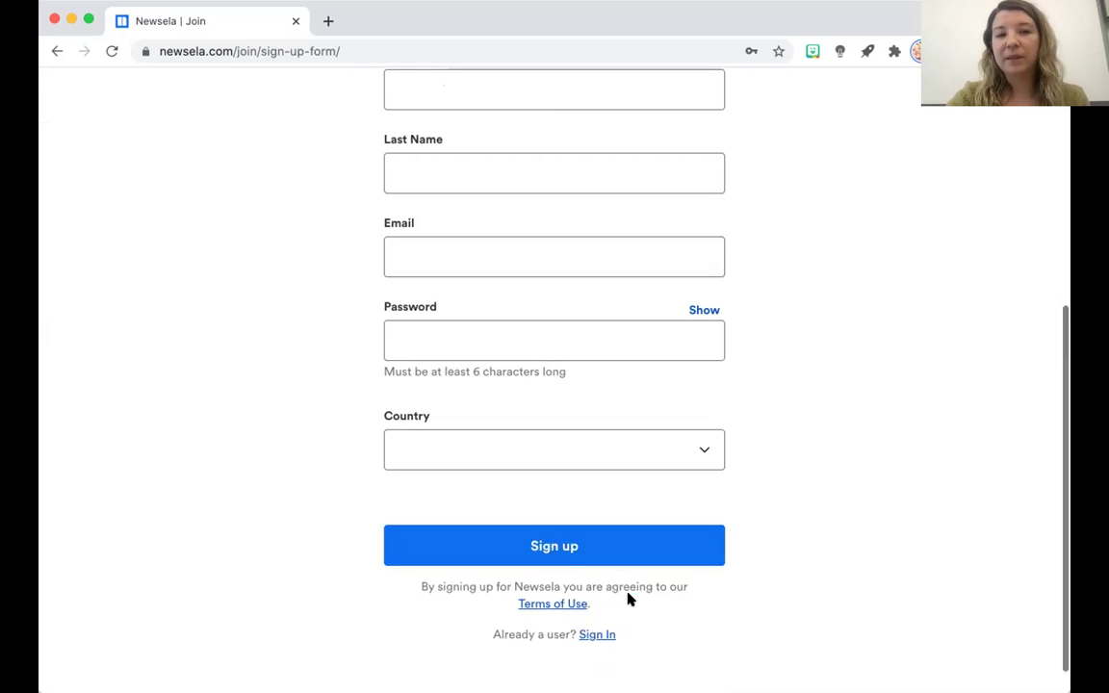
scroll(628, 594, "up", 3)
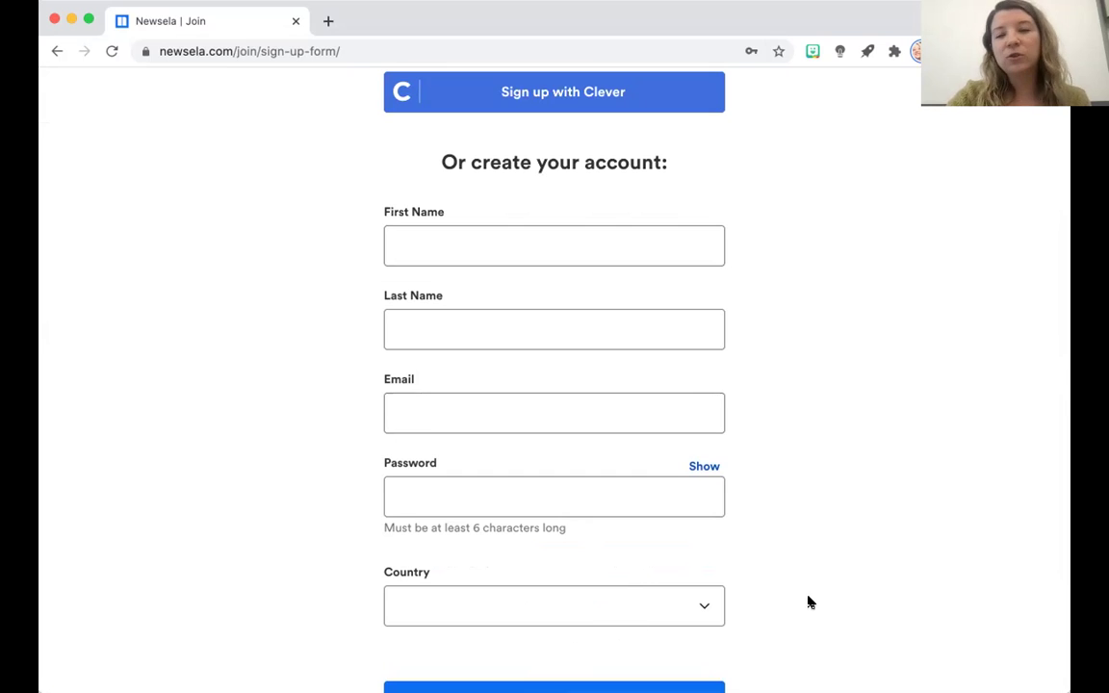
scroll(810, 602, "down", 1)
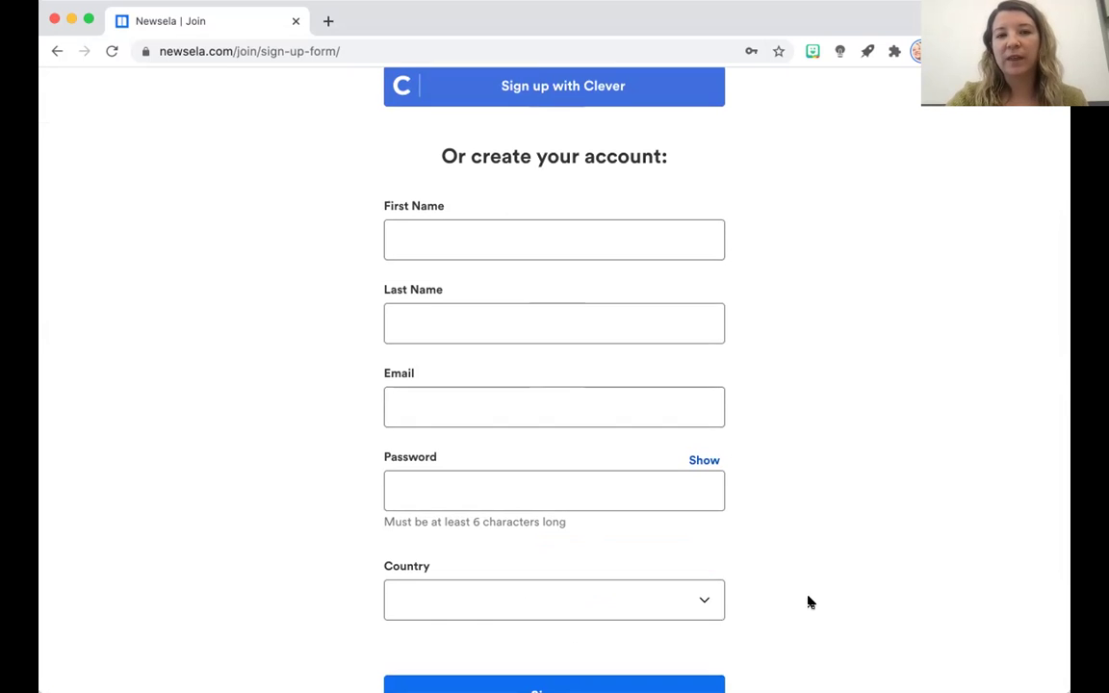
scroll(809, 601, "down", 3)
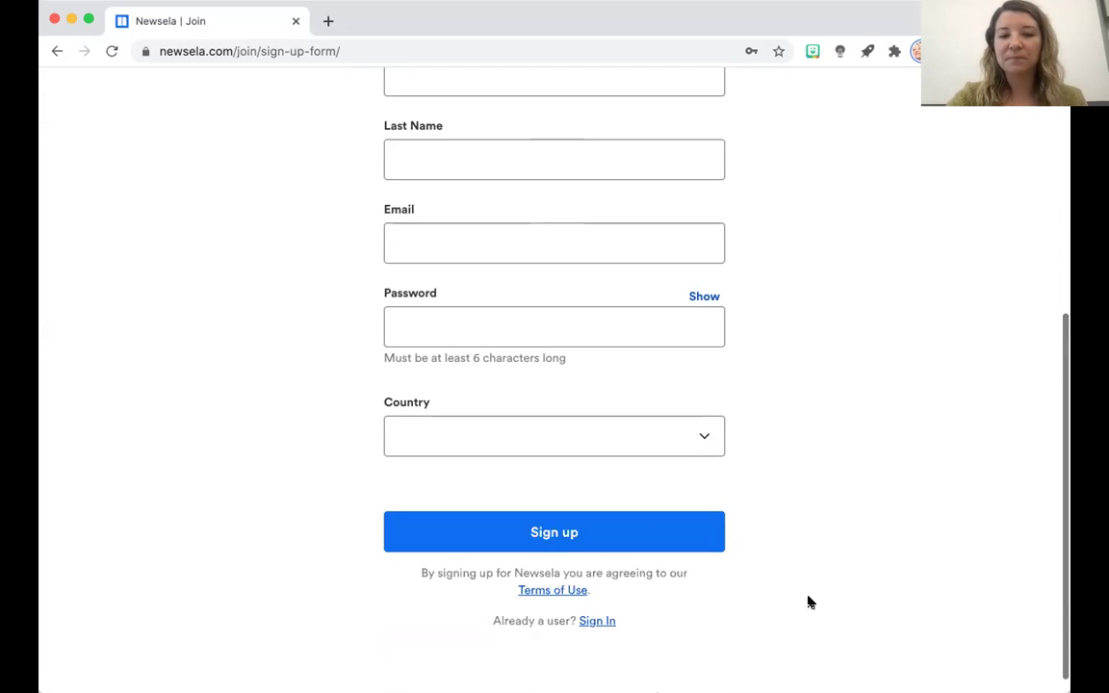
scroll(809, 602, "up", 10)
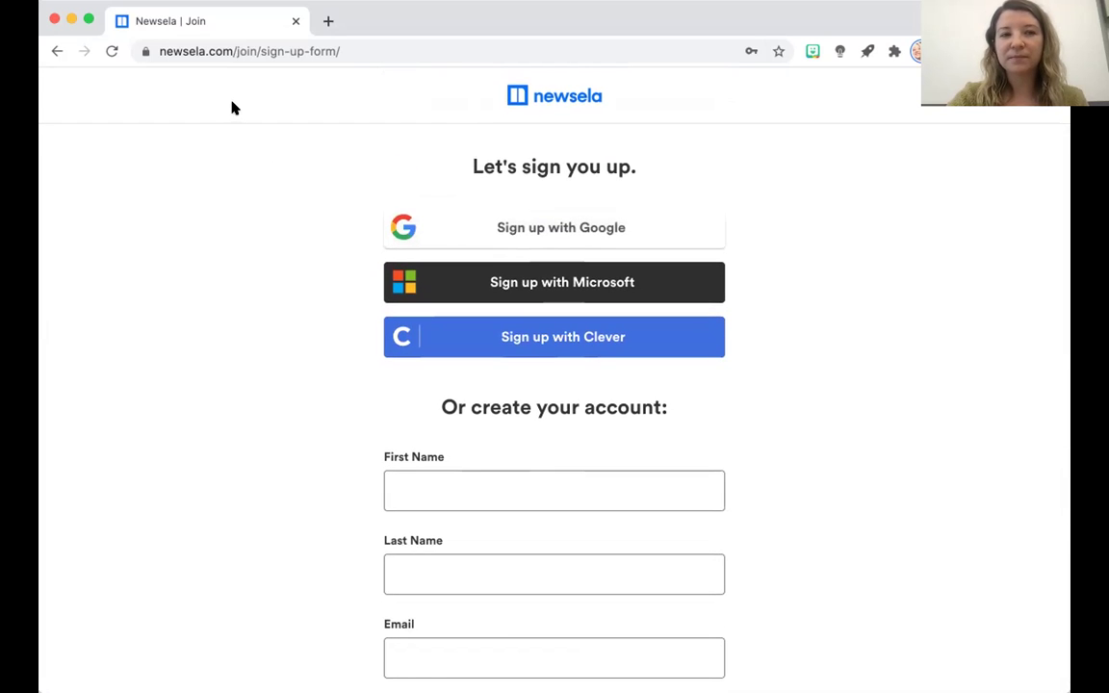
key("super+bracketleft")
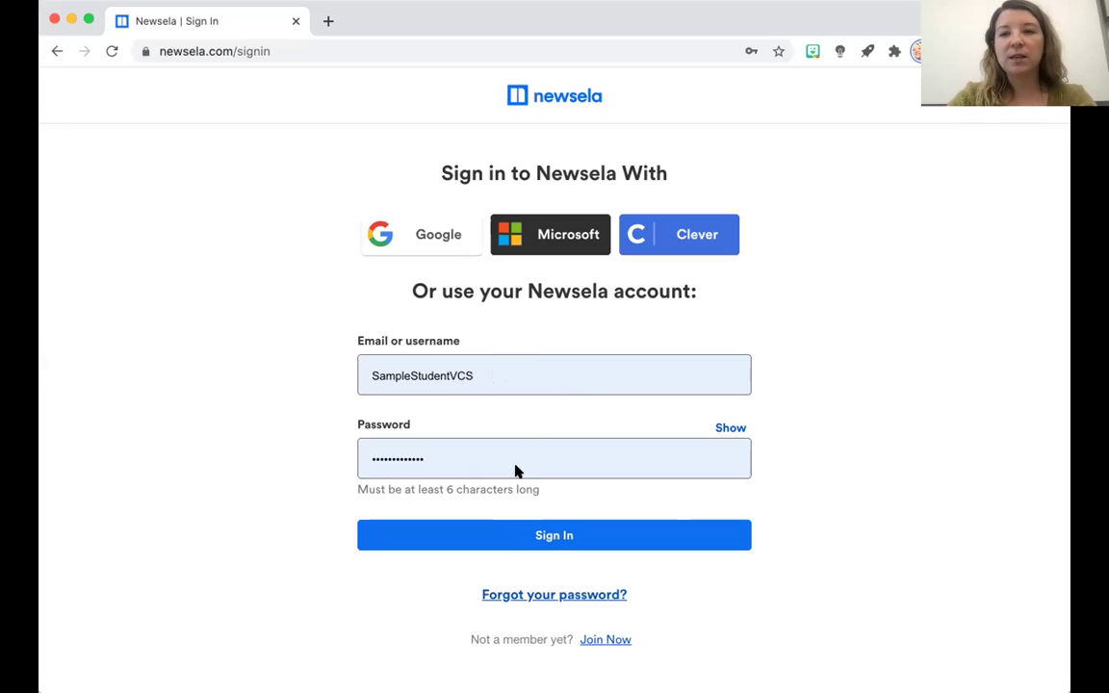
Accept the autofilled student username and password and sign in to Newsela.
left_click(290, 351)
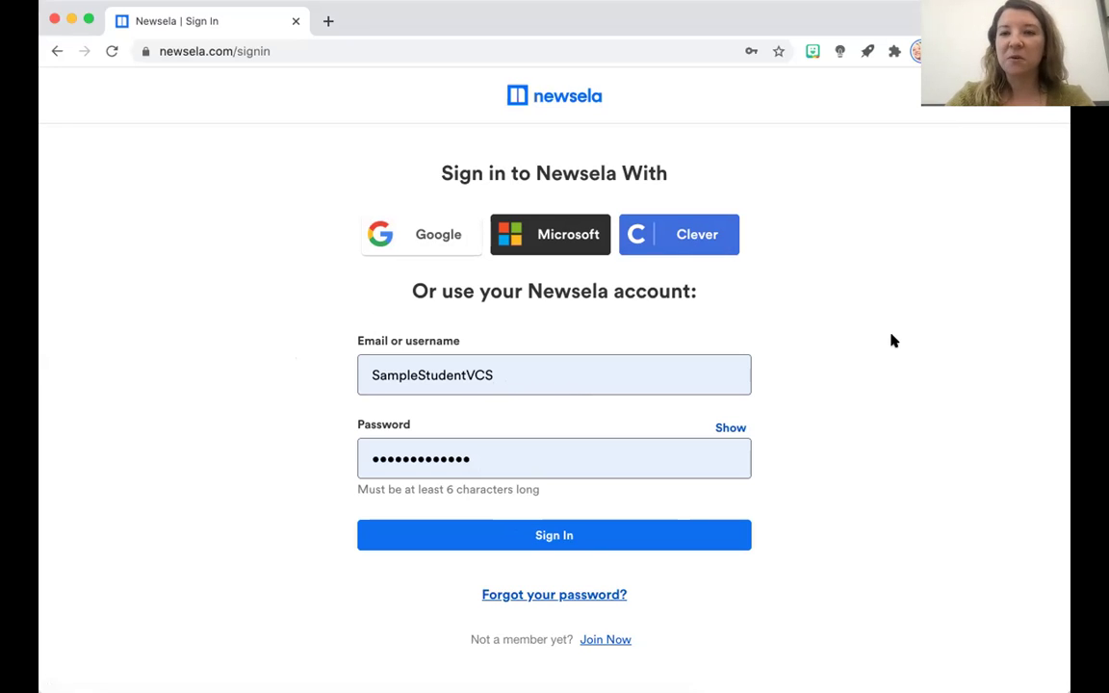
left_click(571, 534)
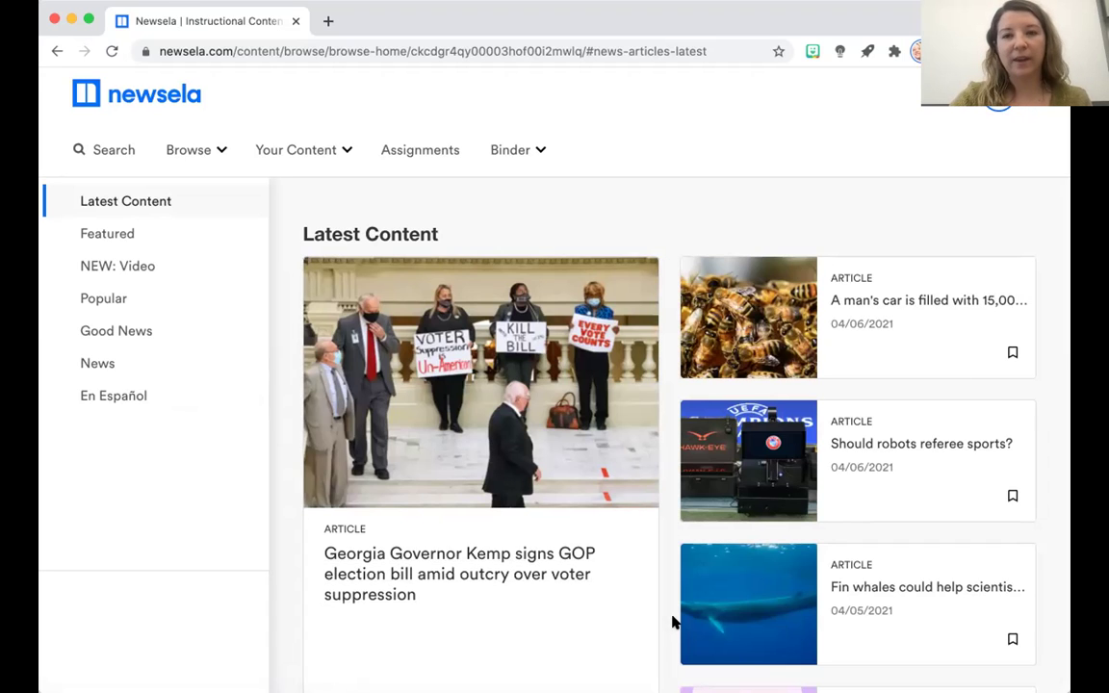
Scroll through Latest Content, including the Georgia election bill, robot referee and fin whale stories.
scroll(517, 552, "down", 1)
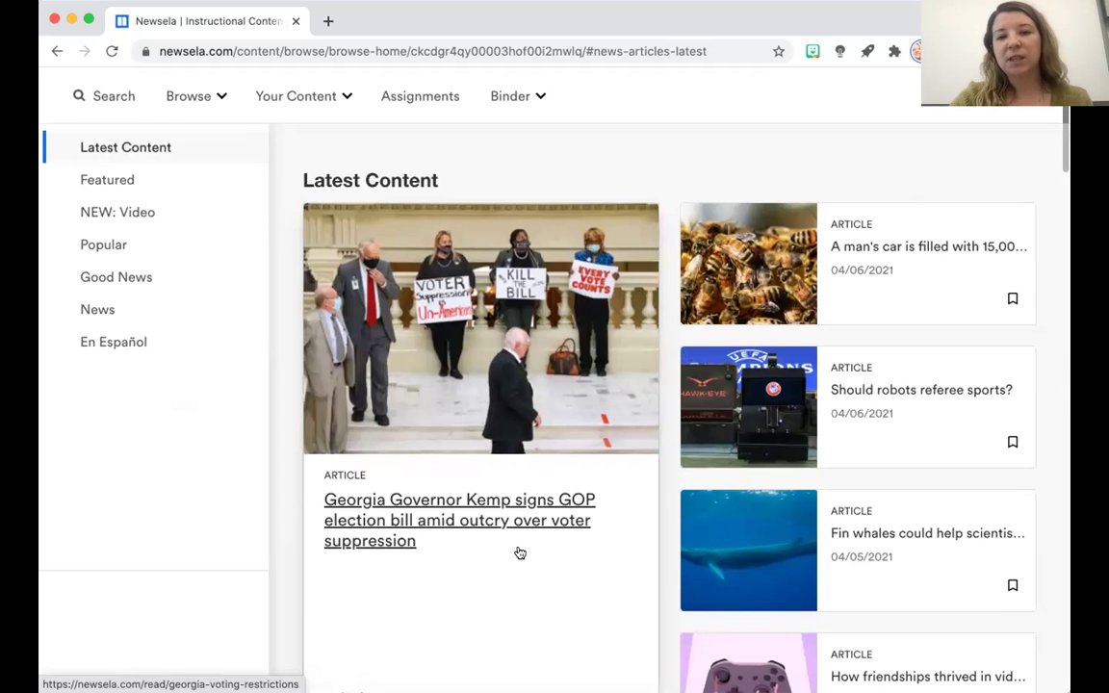
scroll(520, 552, "down", 1)
scroll(519, 552, "down", 5)
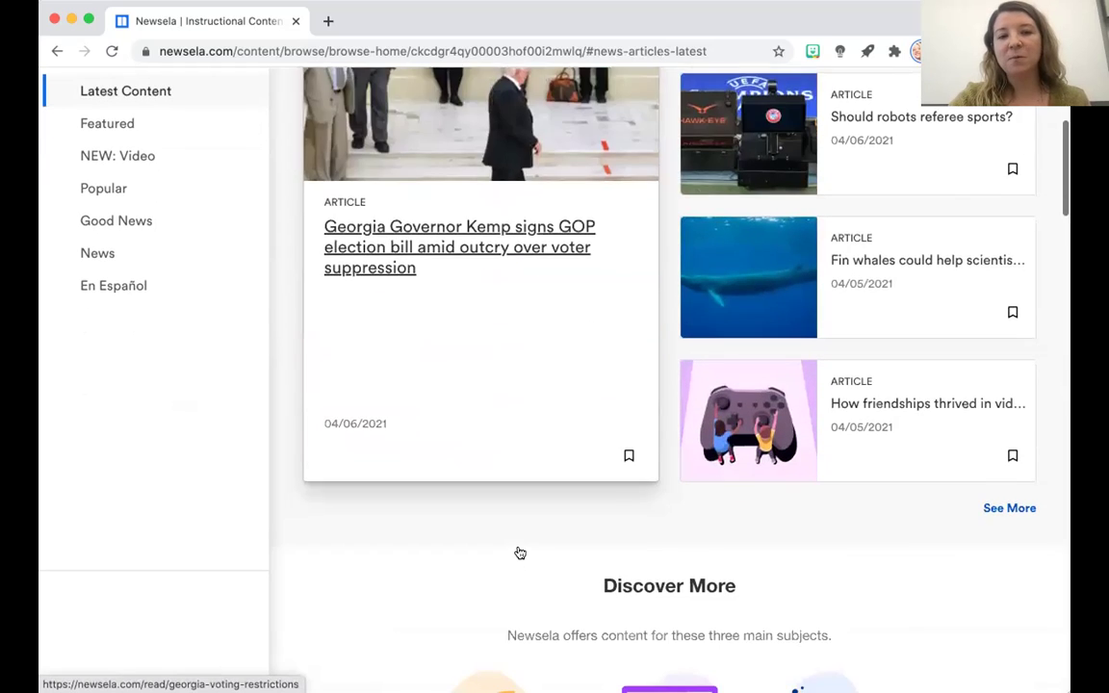
scroll(520, 552, "down", 2)
scroll(520, 553, "up", 8)
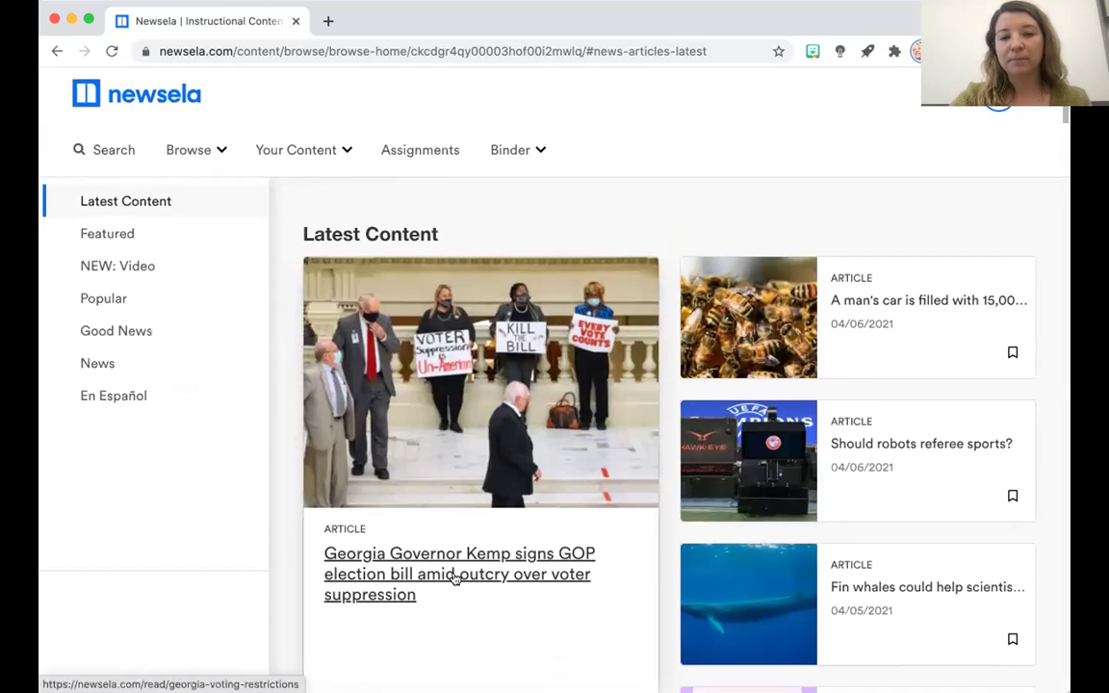
left_click(456, 577)
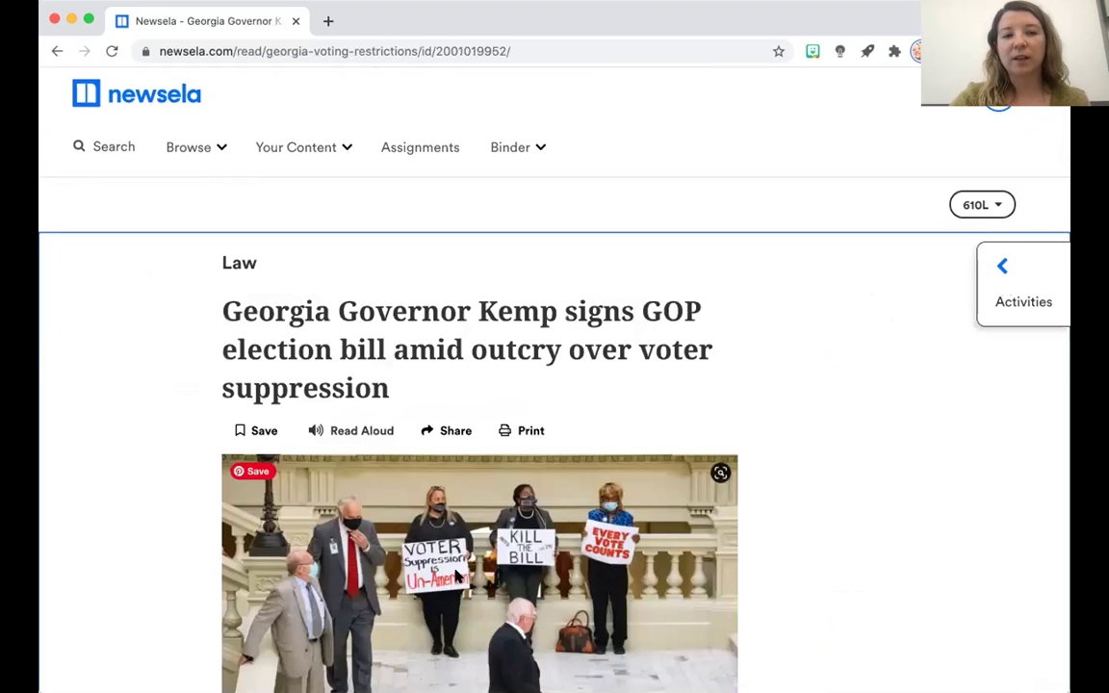
scroll(458, 577, "down", 6)
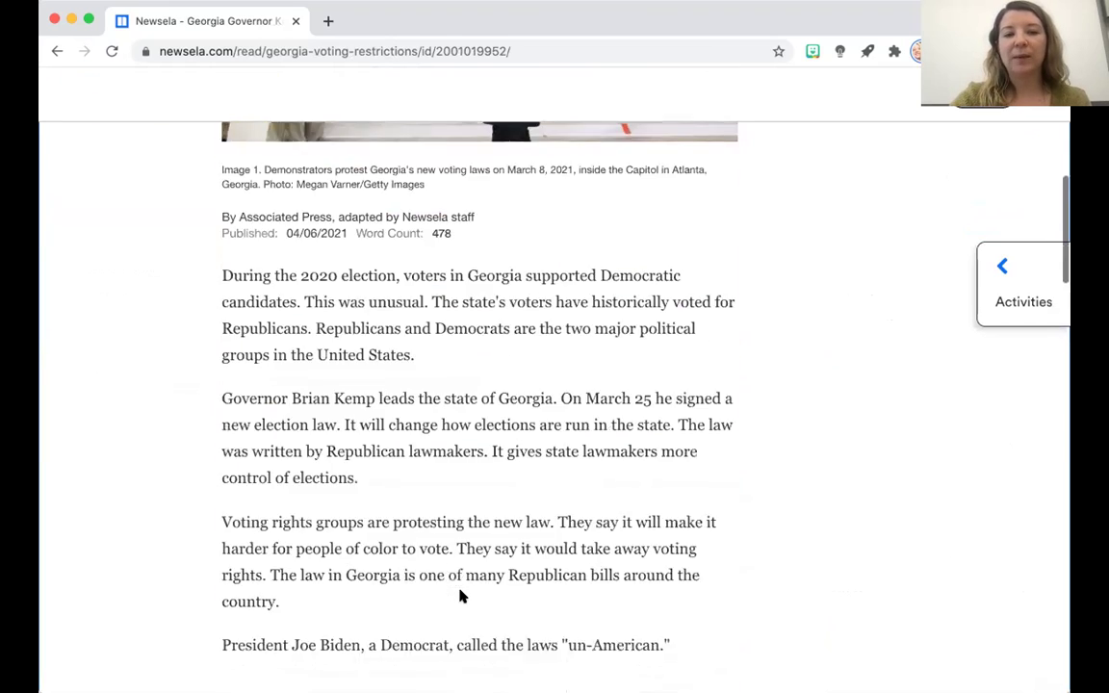
scroll(460, 597, "down", 20)
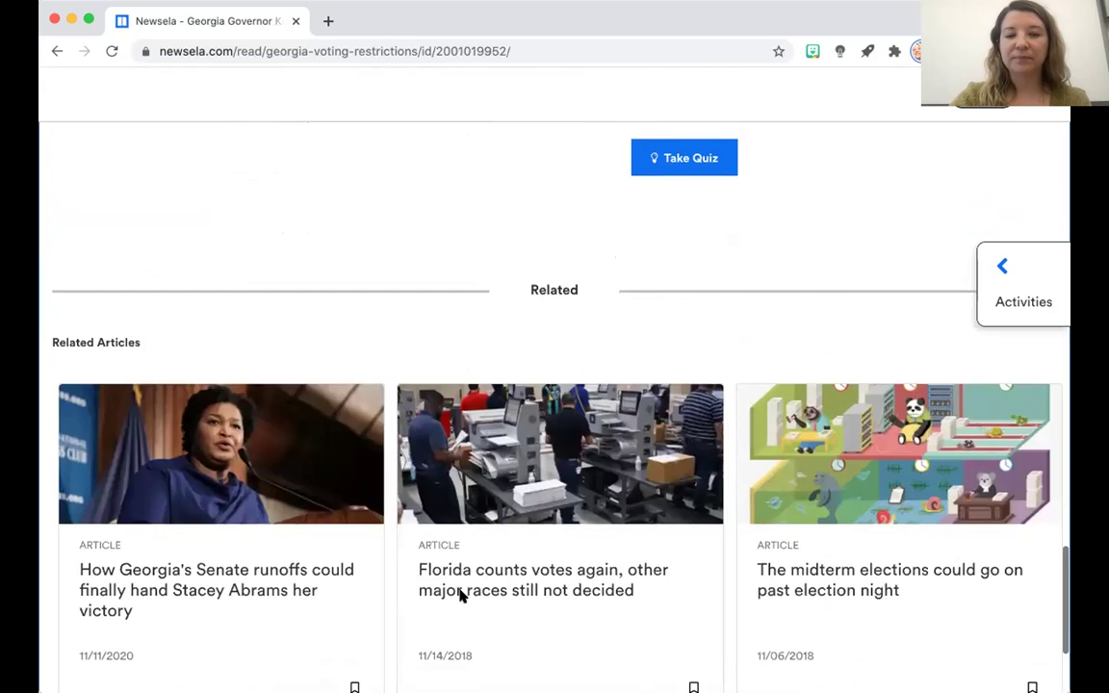
scroll(460, 595, "up", 20)
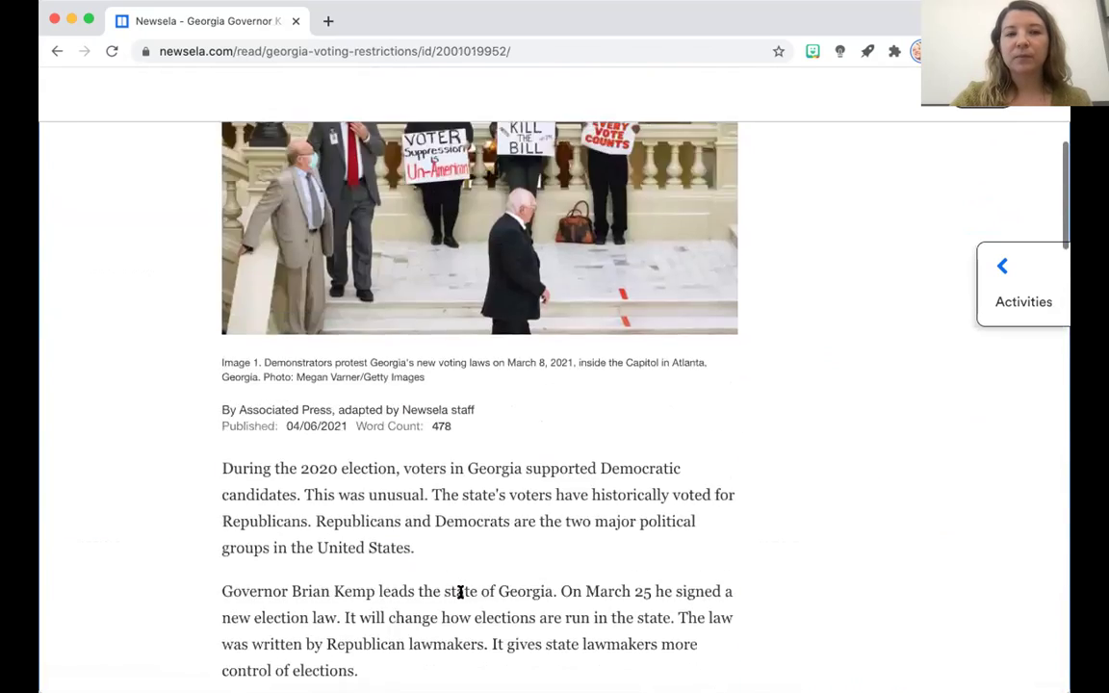
scroll(460, 592, "up", 5)
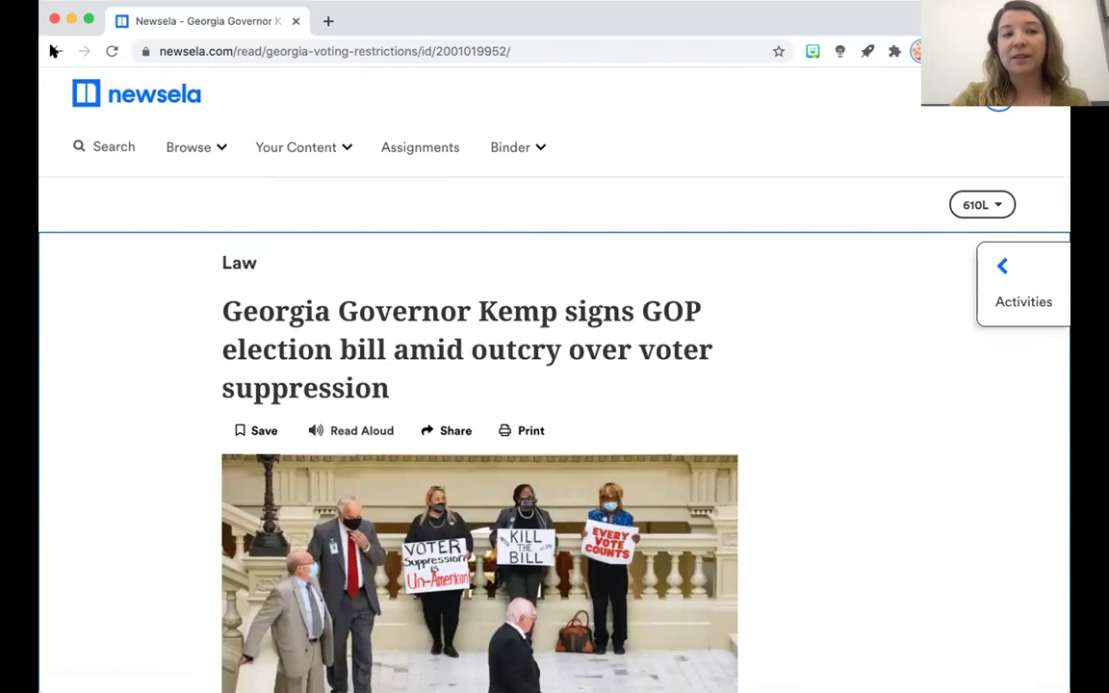
left_click(53, 50)
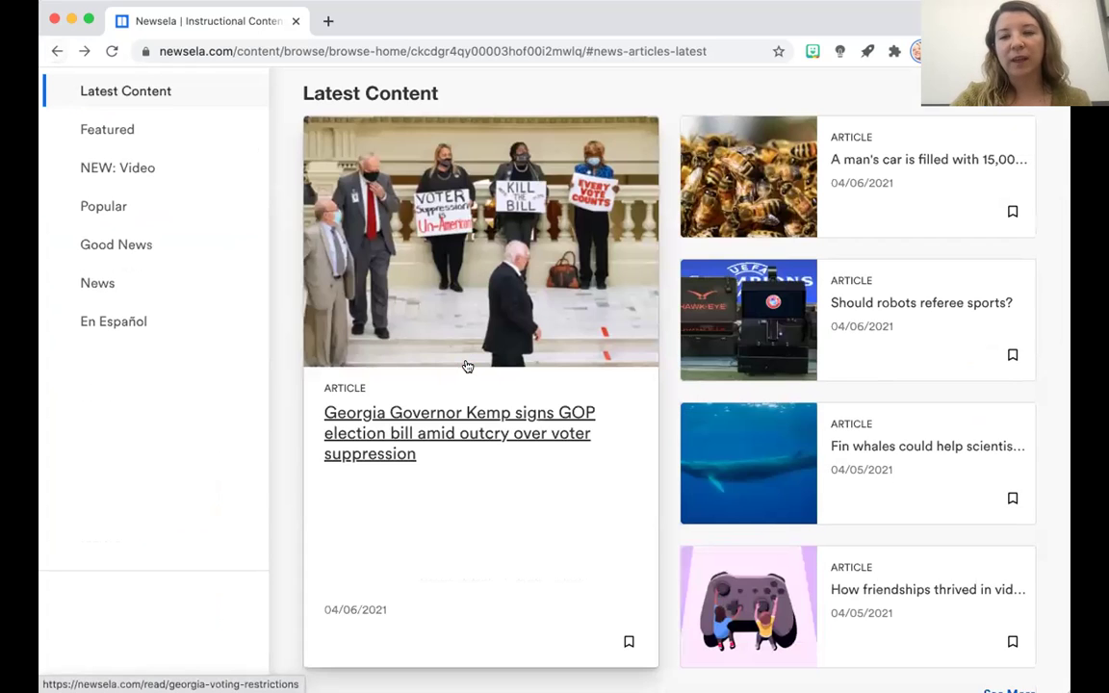
scroll(467, 366, "down", 1)
scroll(467, 365, "up", 3)
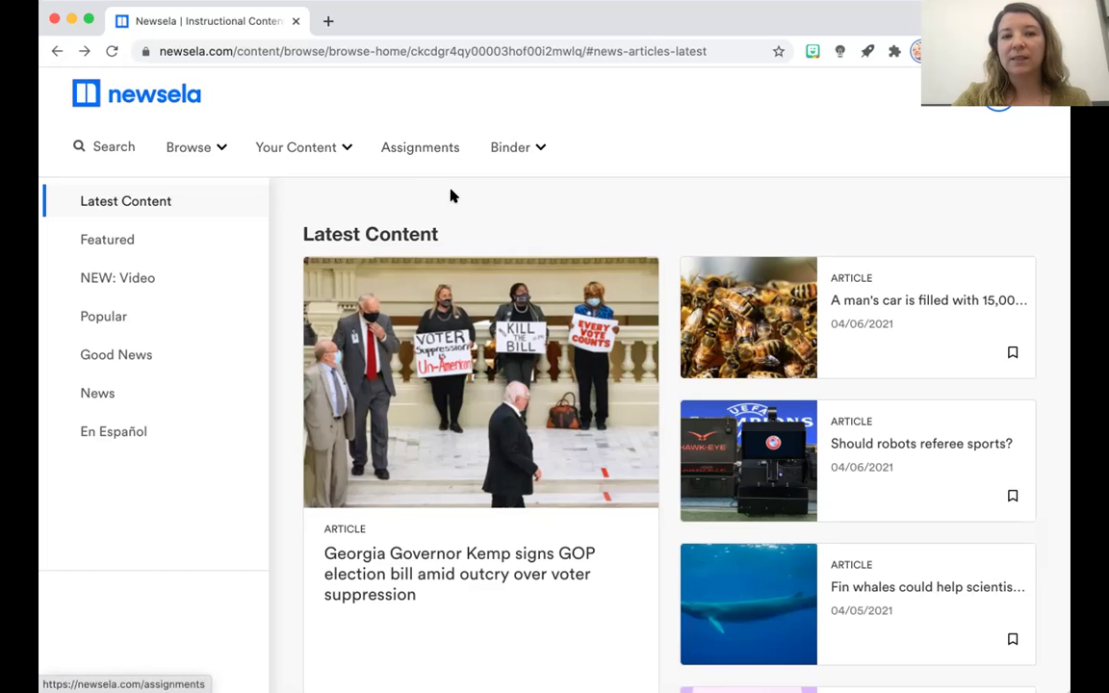
Open Assignments and browse older ones like Civil Rights Movement and Declaration of Independence.
left_click(412, 151)
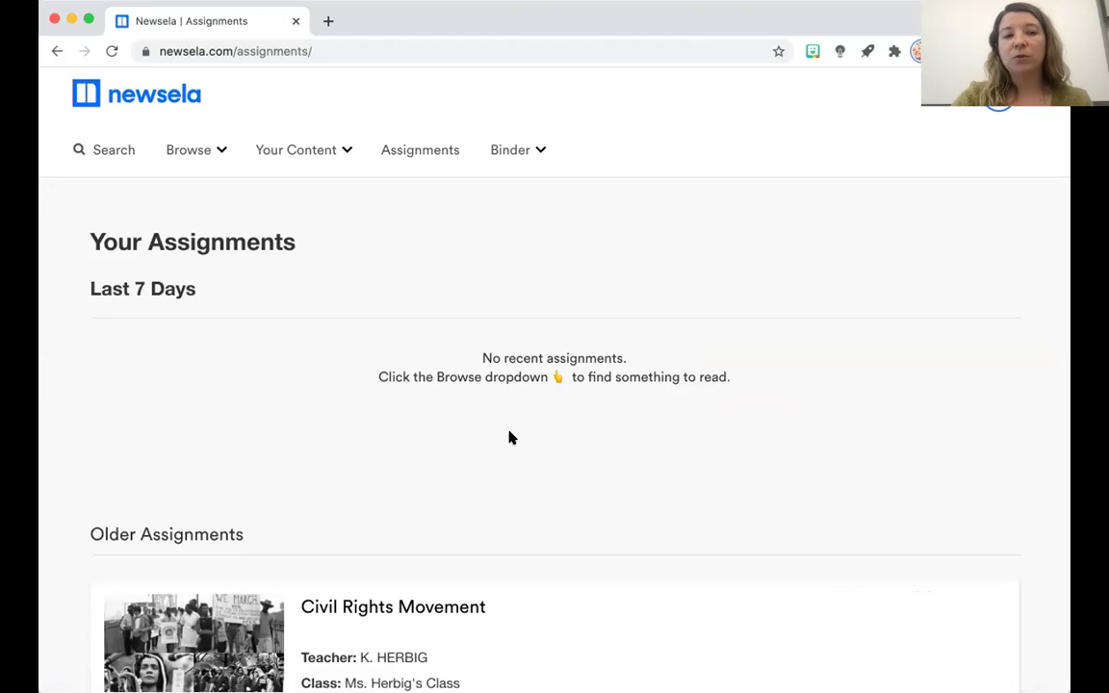
scroll(511, 438, "down", 3)
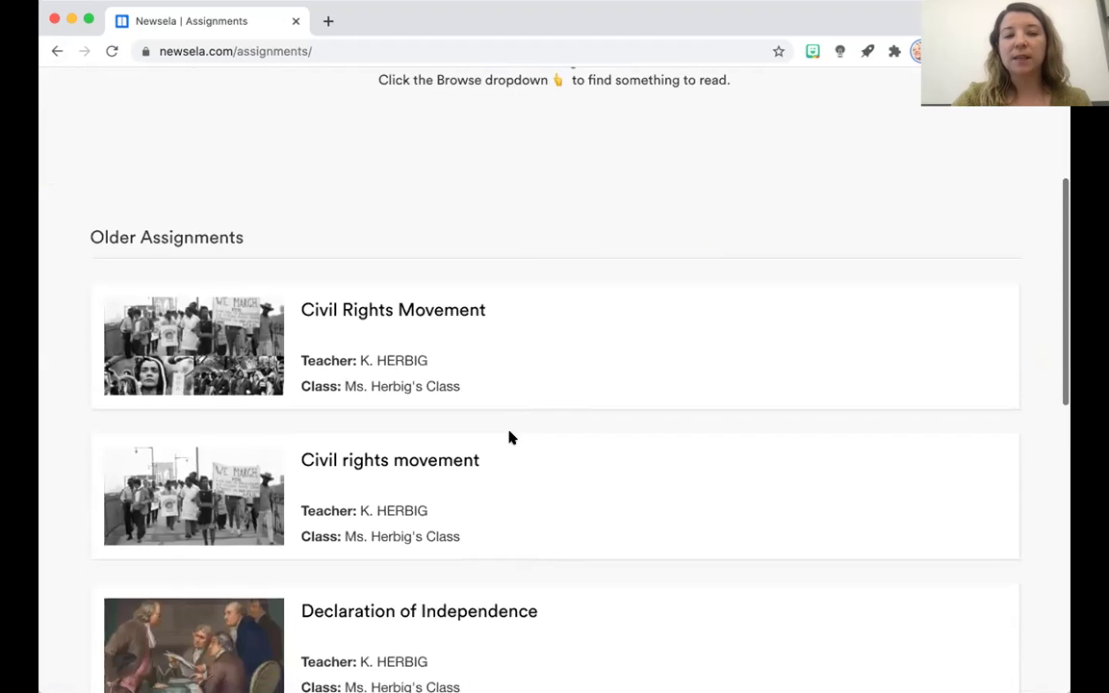
scroll(511, 438, "down", 6)
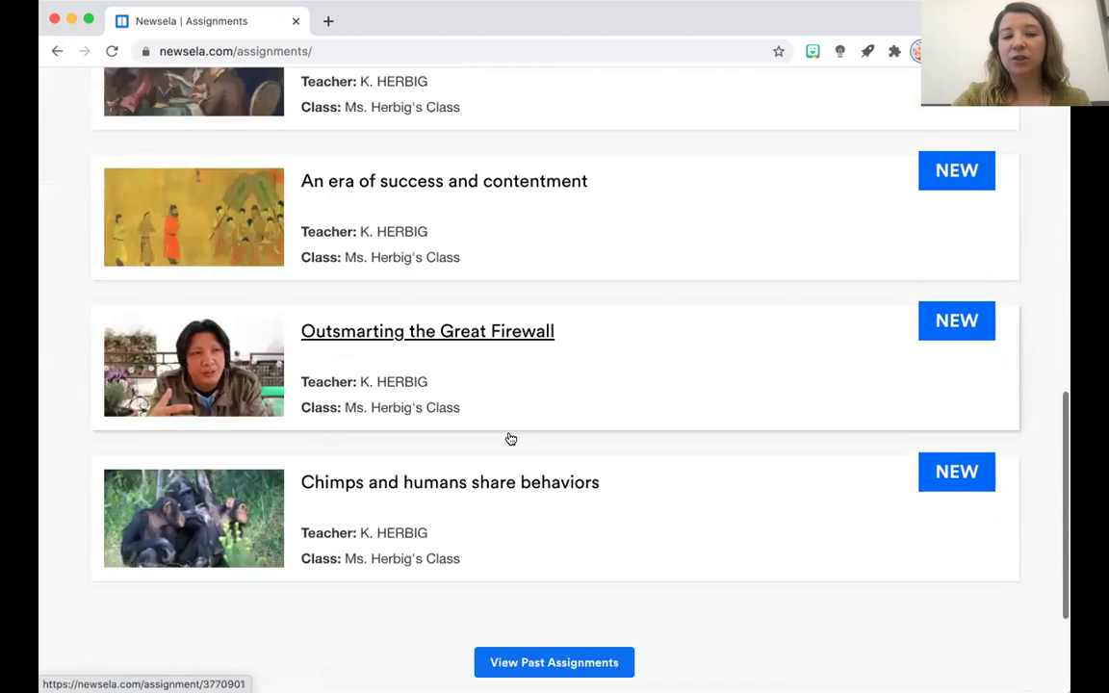
scroll(511, 438, "down", 2)
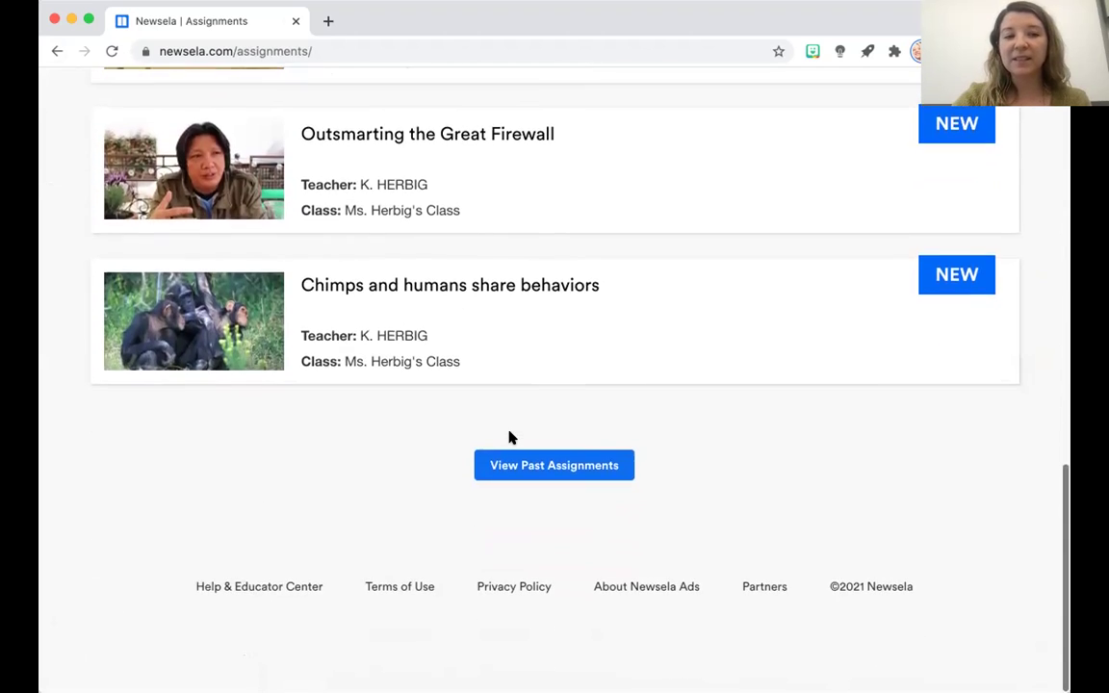
scroll(511, 438, "up", 10)
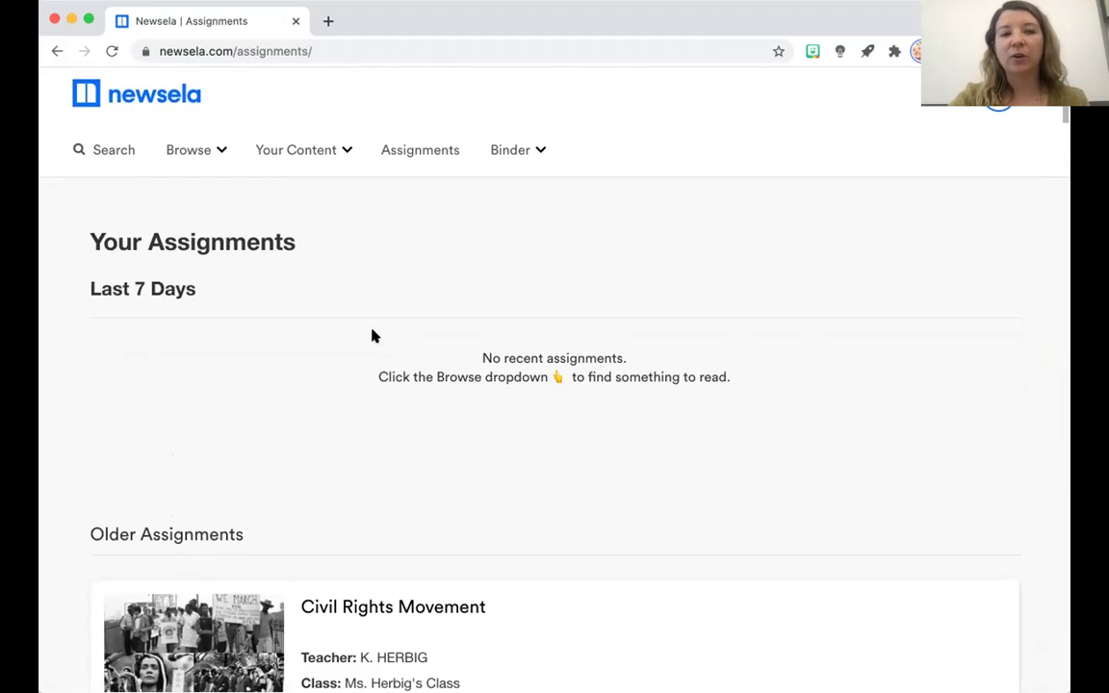
scroll(507, 499, "down", 5)
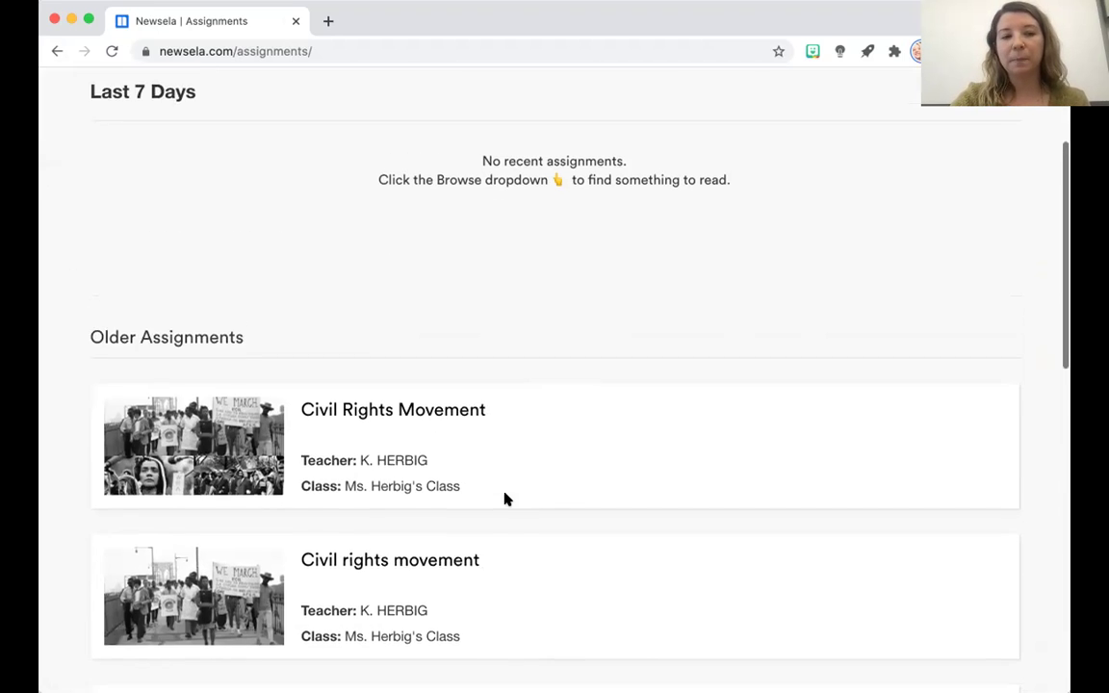
scroll(247, 415, "down", 5)
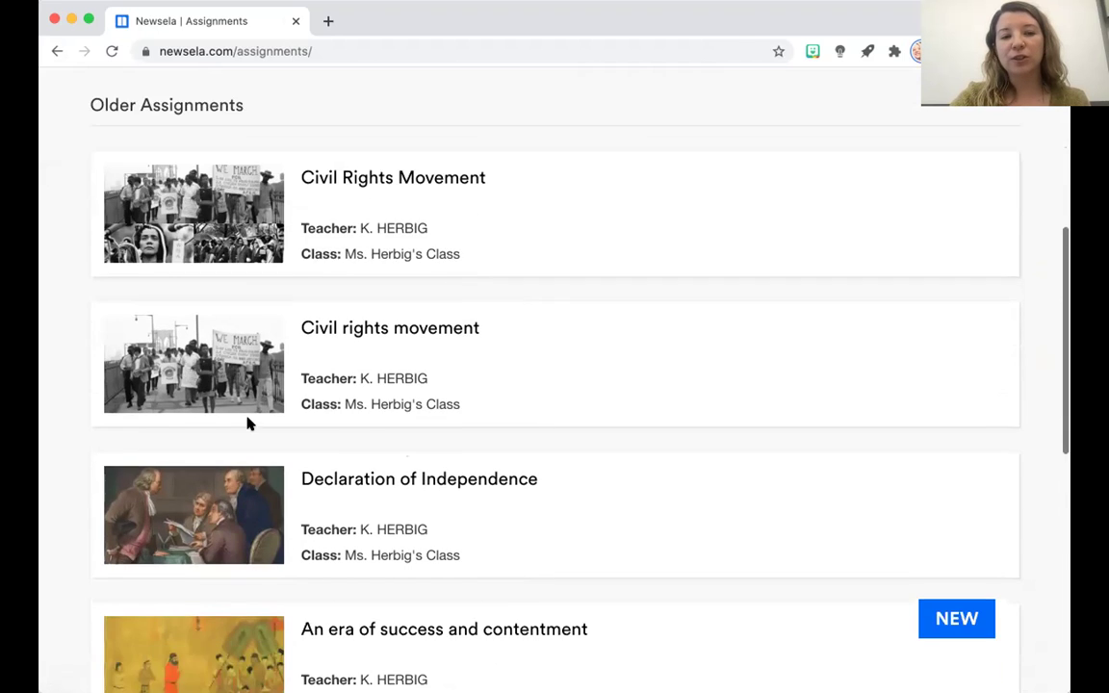
scroll(247, 423, "down", 3)
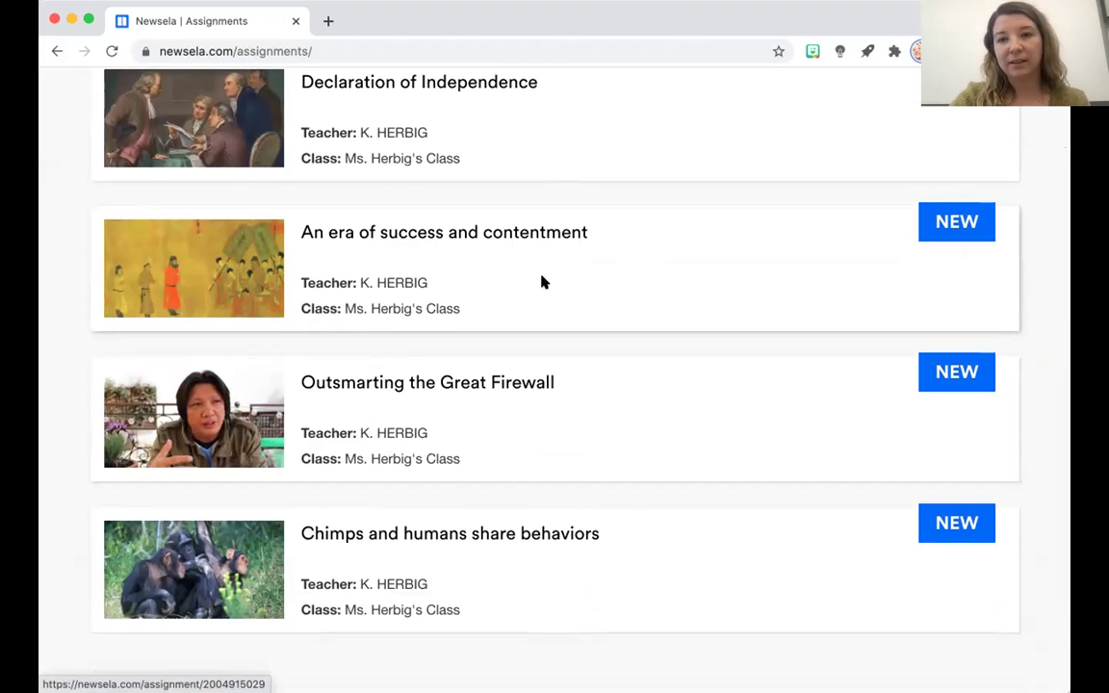
Read the 560L 'Tang Dynasty — The Golden Age of China' assignment article, then return home.
left_click(497, 235)
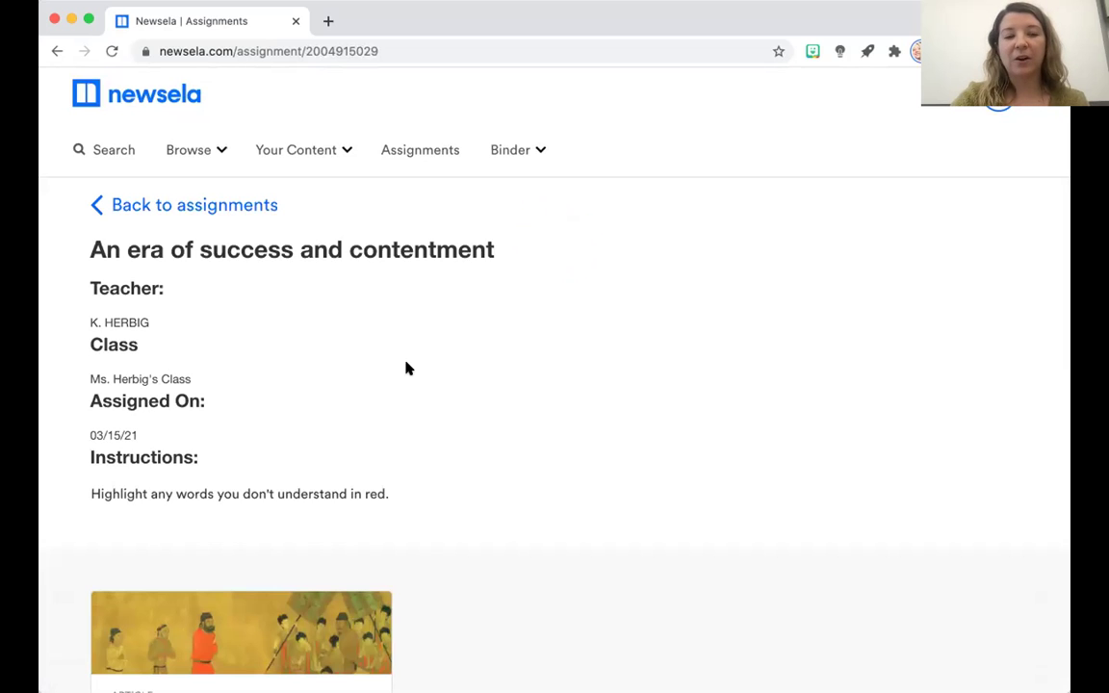
scroll(406, 368, "down", 3)
left_click(304, 431)
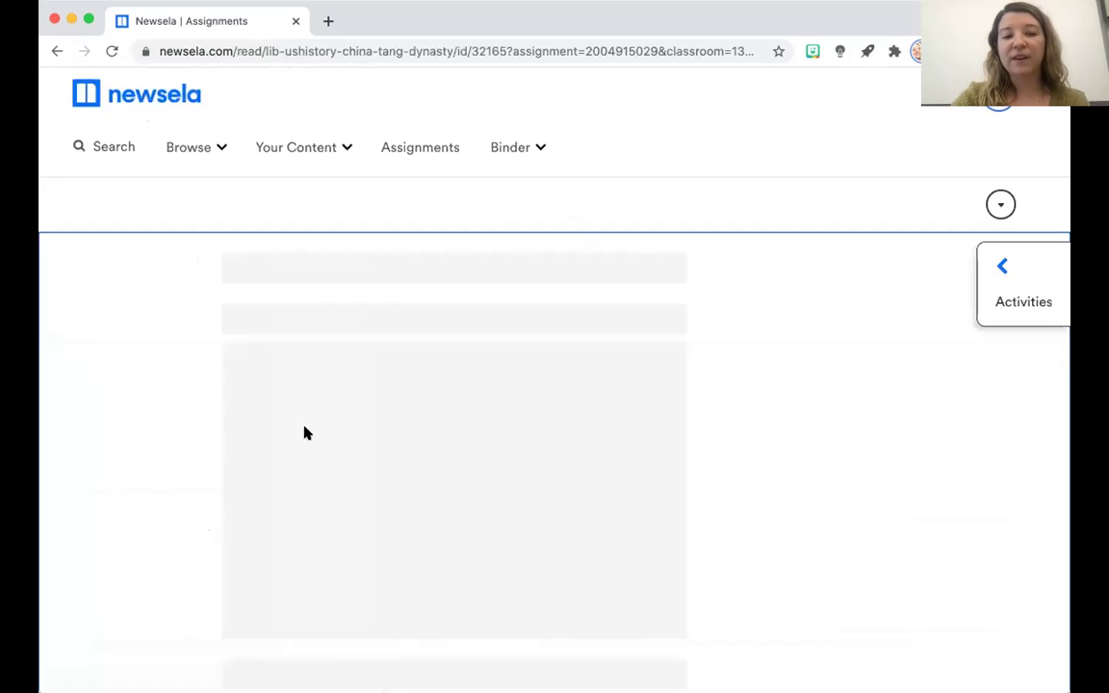
scroll(459, 527, "down", 8)
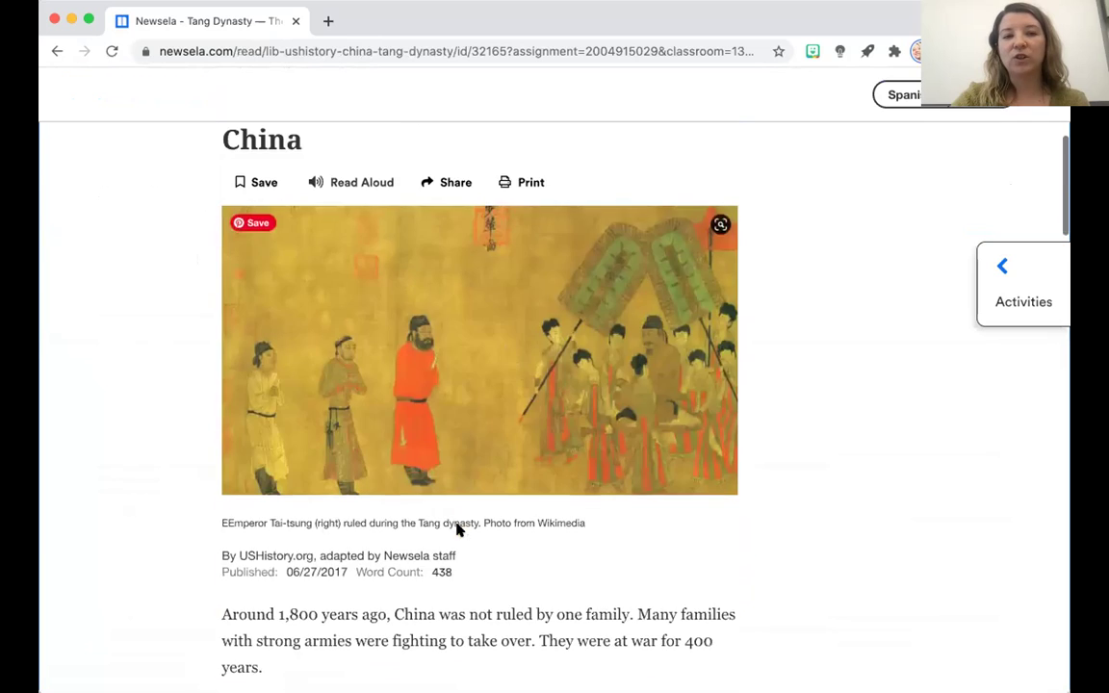
scroll(457, 527, "down", 3)
scroll(456, 527, "up", 15)
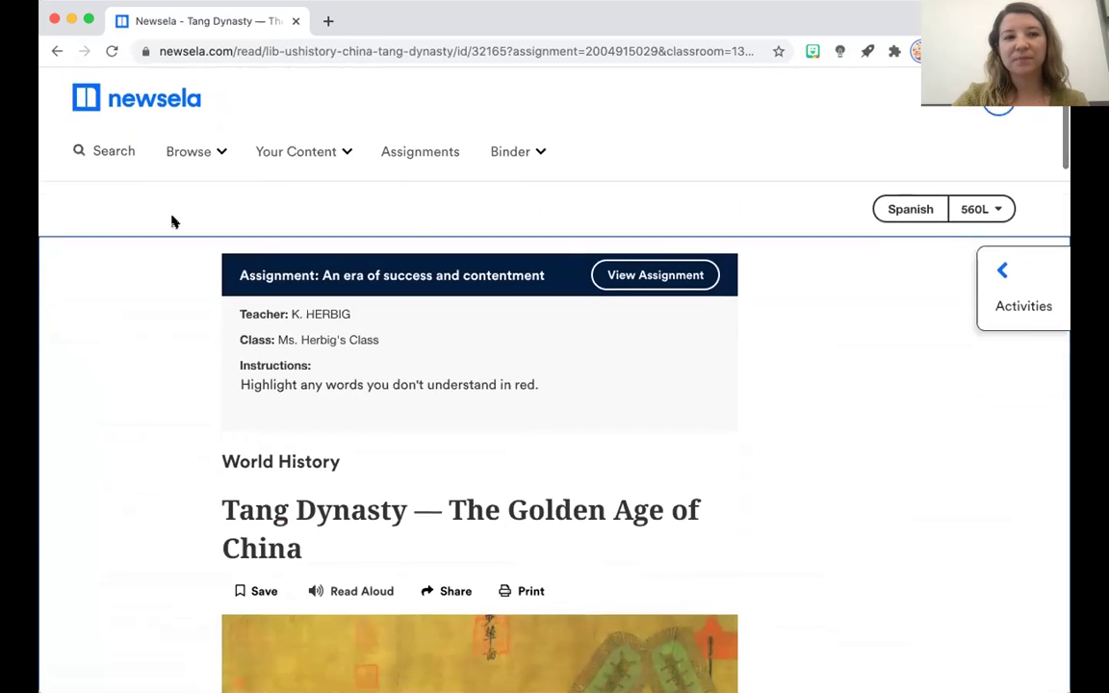
left_click(79, 94)
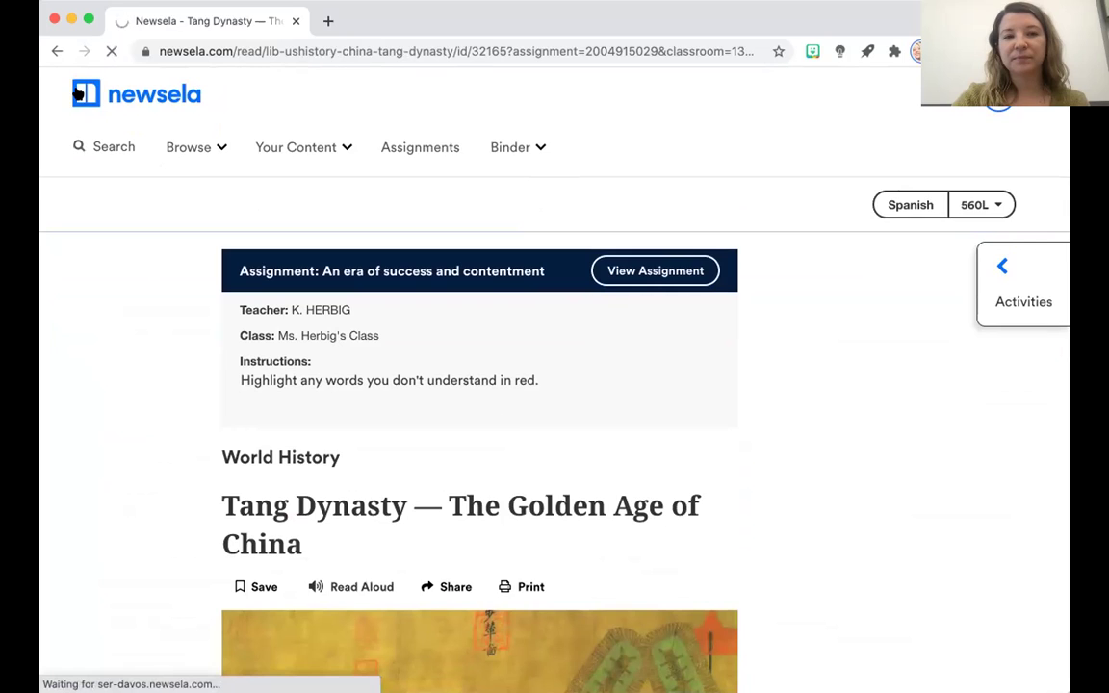